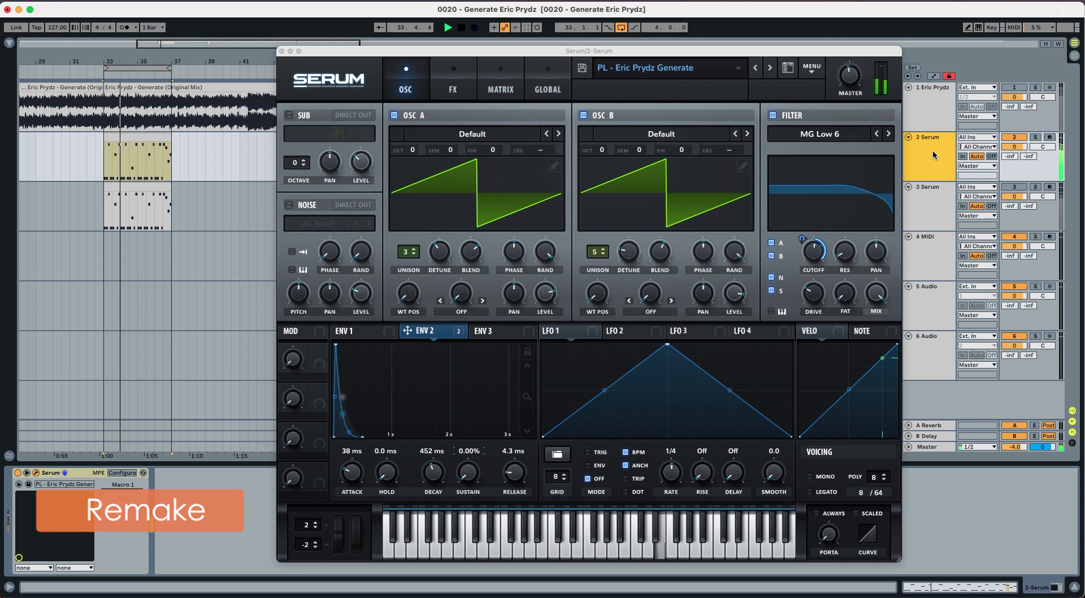
Compare the original Eric Prydz audio with the 2 Serum remake by alternating solo during playback, and stop playback.
key(s)
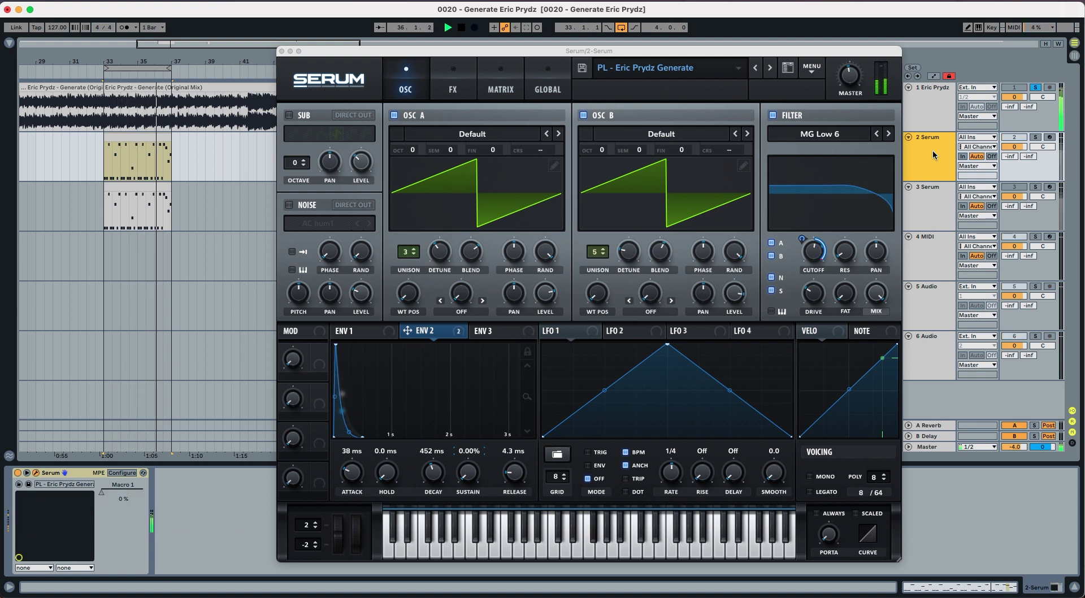
key(s)
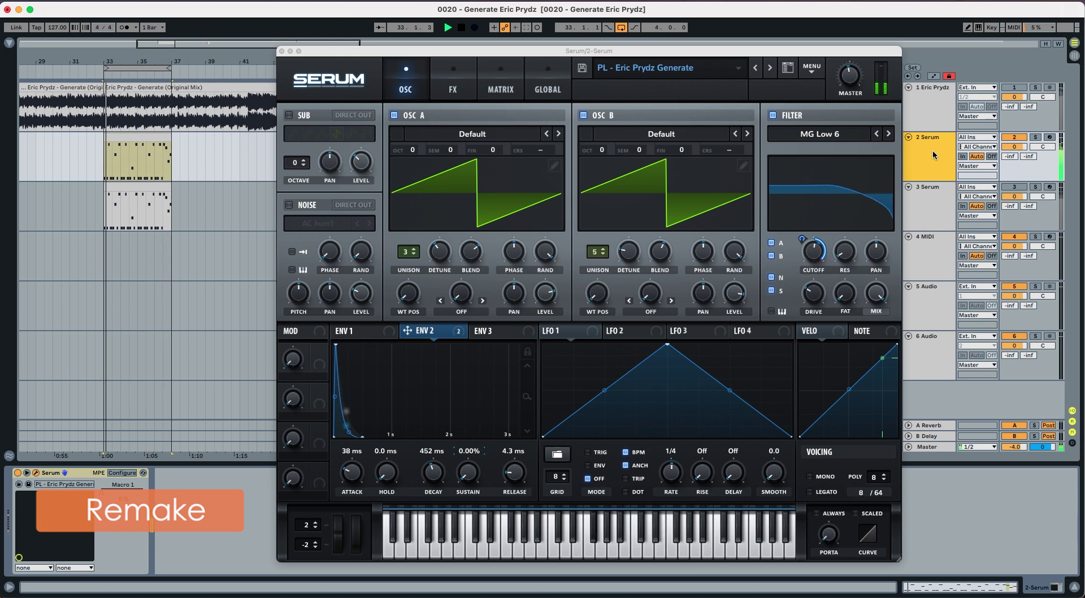
key(s)
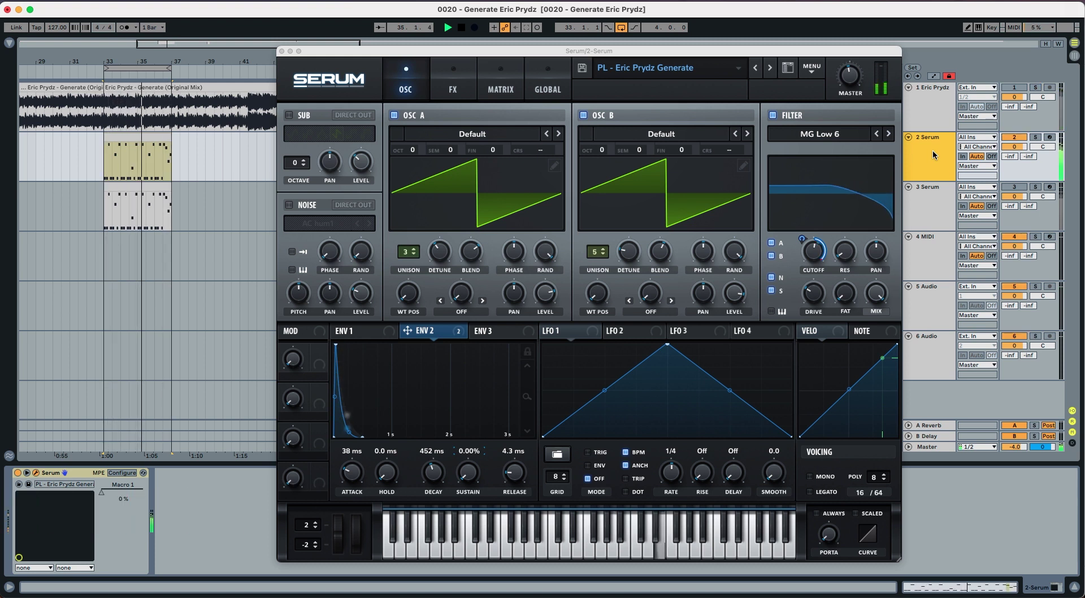
key(s)
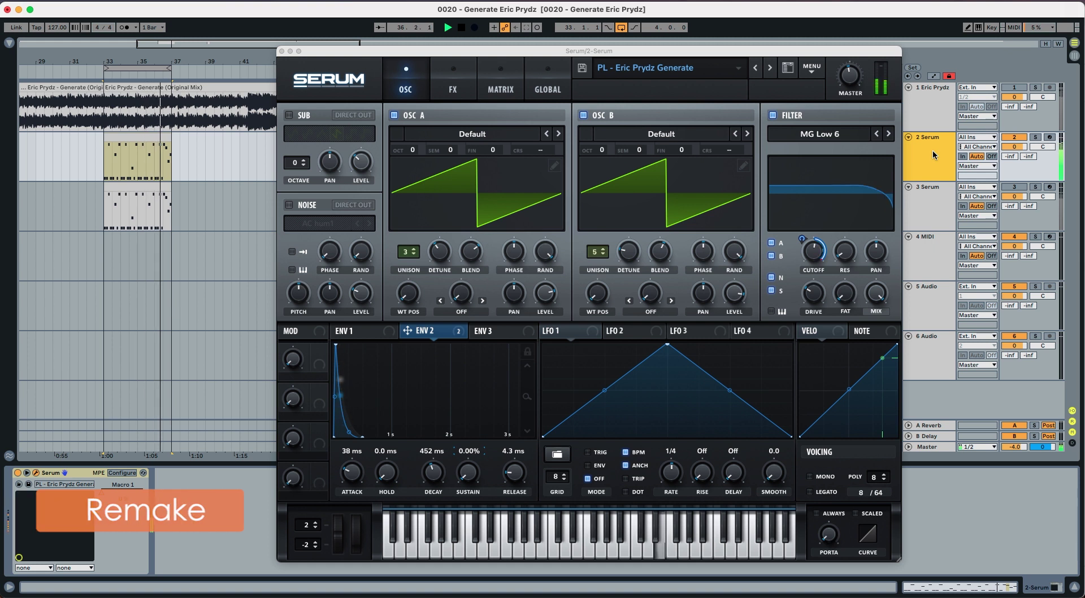
key(space)
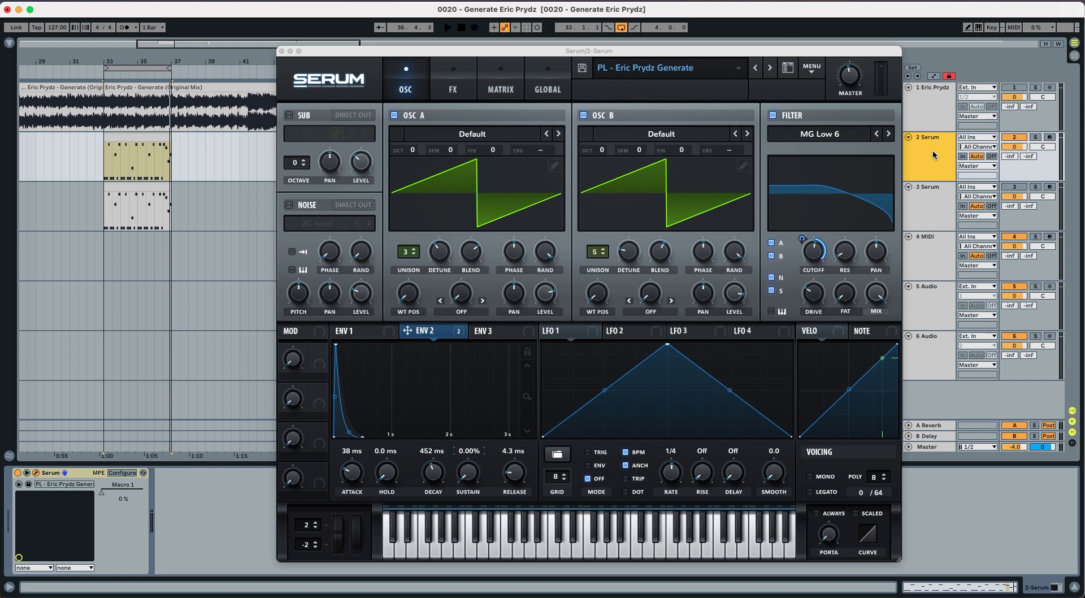
On the 3 Serum track's Init patch, enable oscillator B and set unison to 3 voices on OSC A and 5 on OSC B.
click(928, 196)
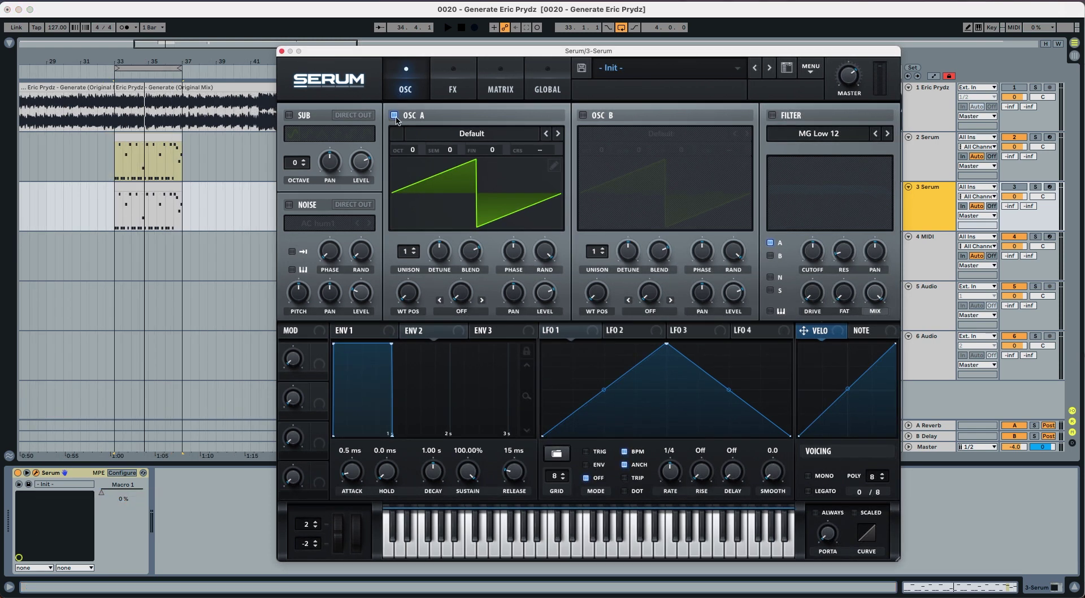
click(583, 116)
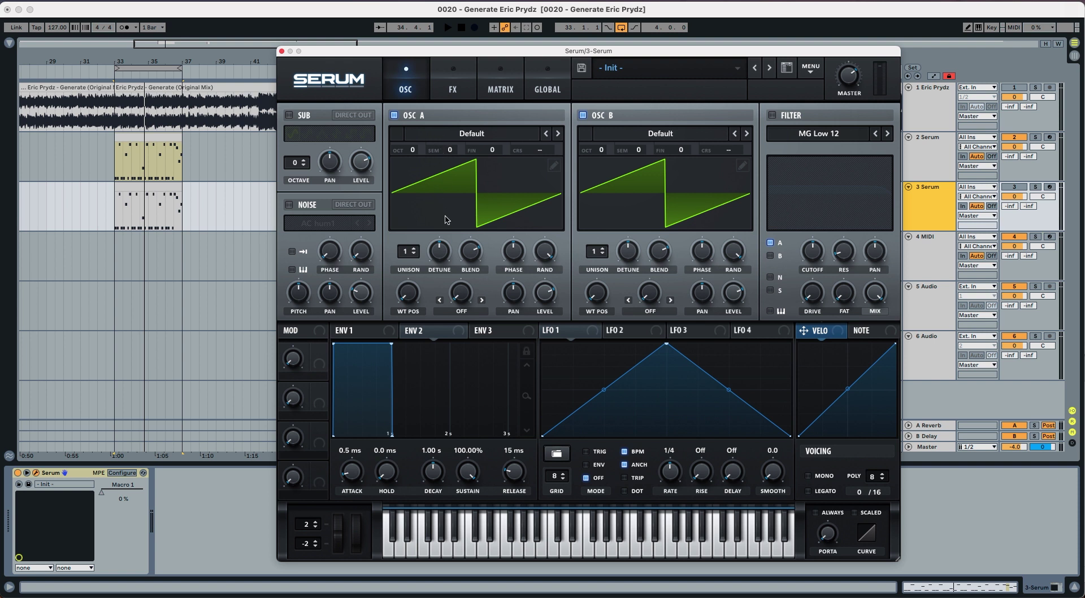
drag(404, 256, 408, 231)
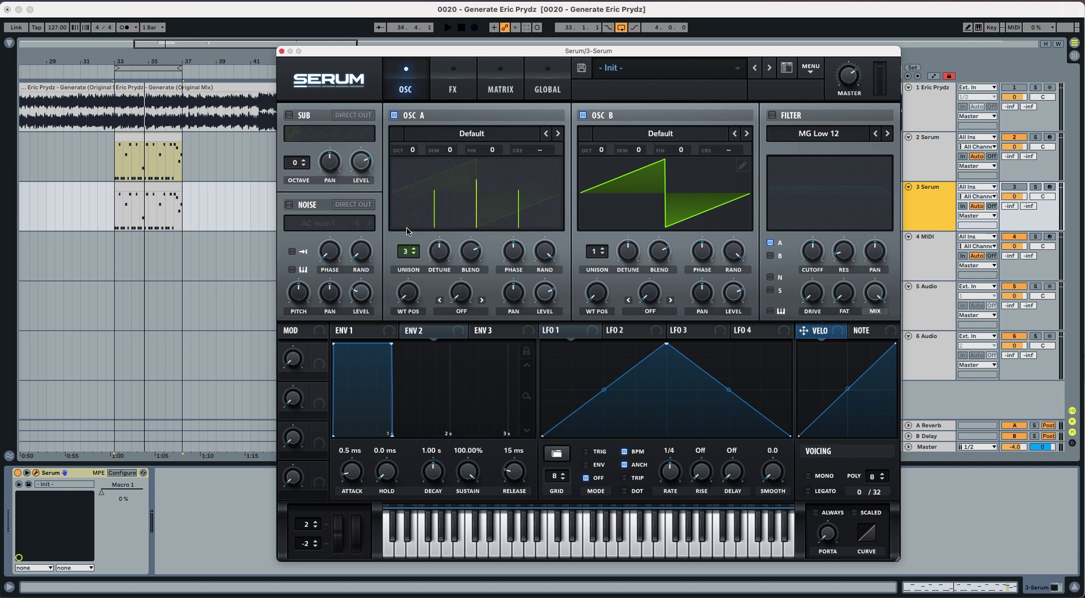
drag(597, 256, 603, 213)
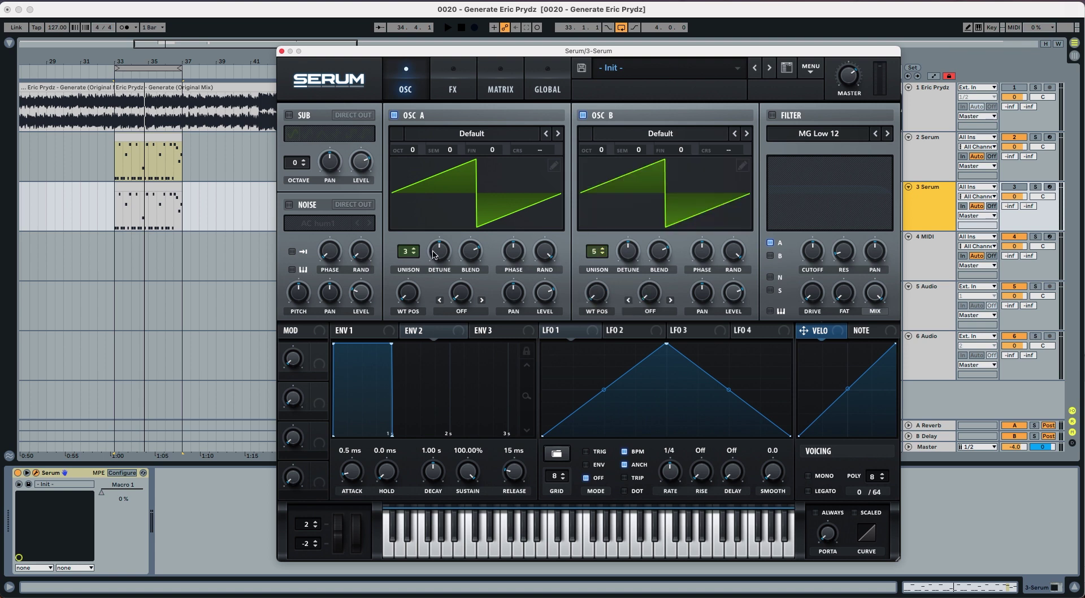
Lower the unison detune and adjust the levels of oscillators A and B, and audition the loop.
drag(434, 254, 475, 262)
drag(553, 298, 550, 295)
drag(652, 256, 626, 286)
mouse_move(729, 300)
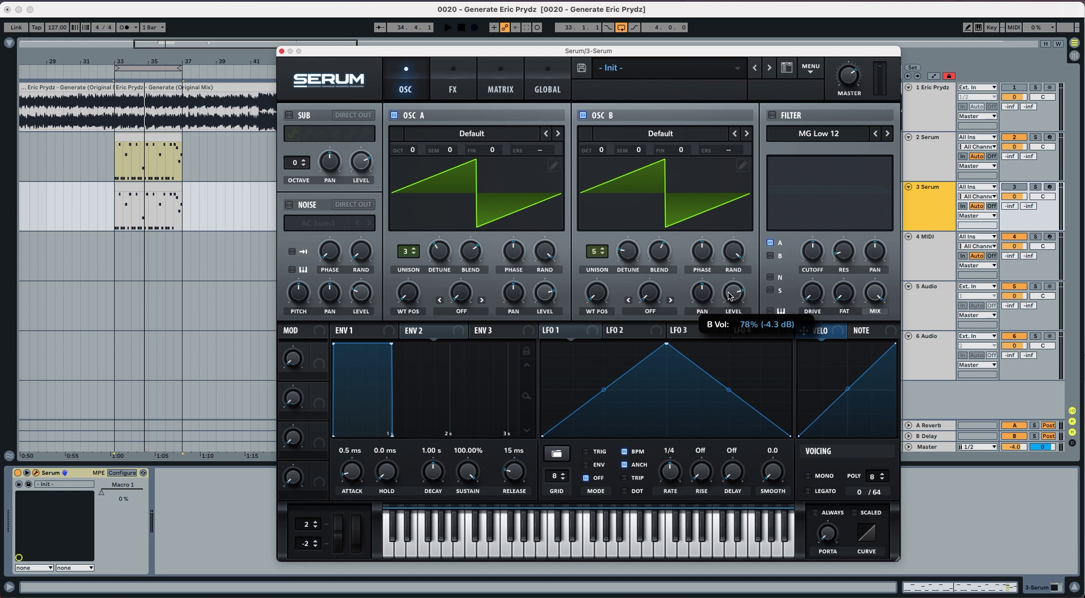
drag(729, 295, 731, 294)
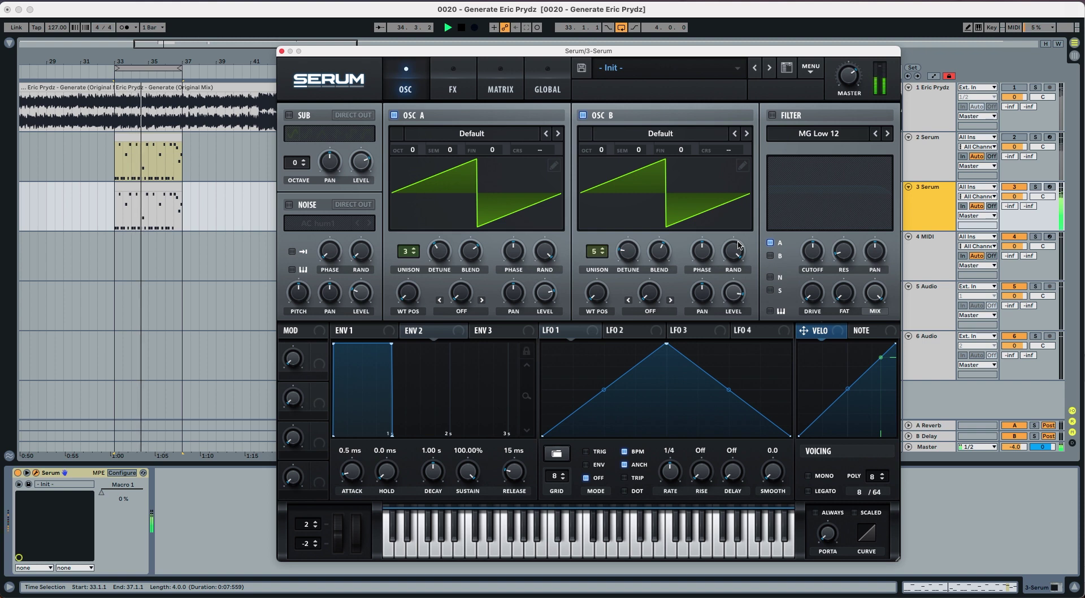
key(space)
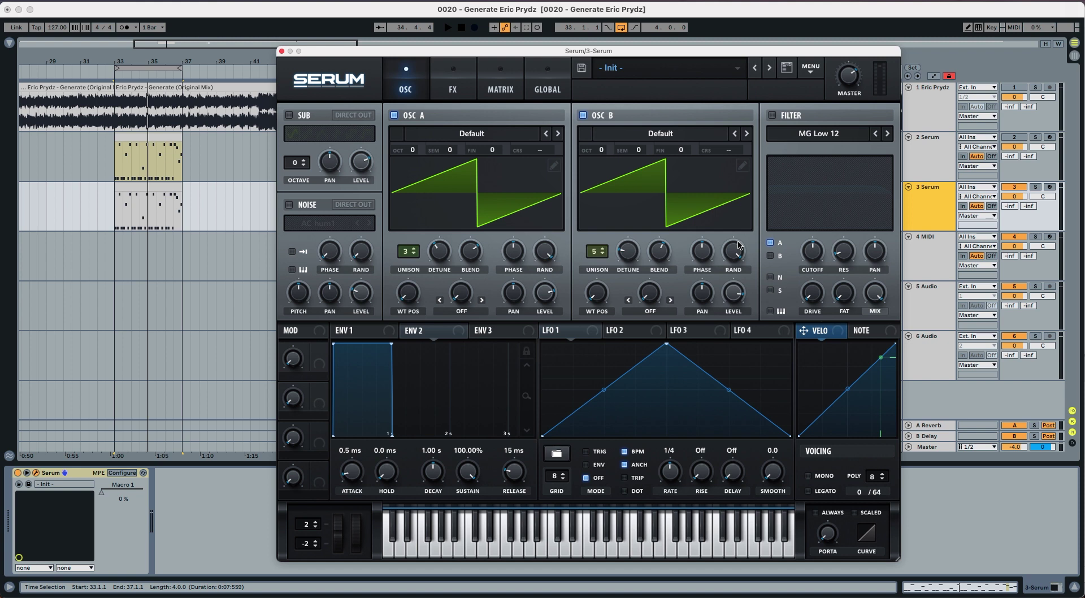
Set envelope 1's attack to 38 ms and decay to 448 ms, and audition the result.
click(349, 334)
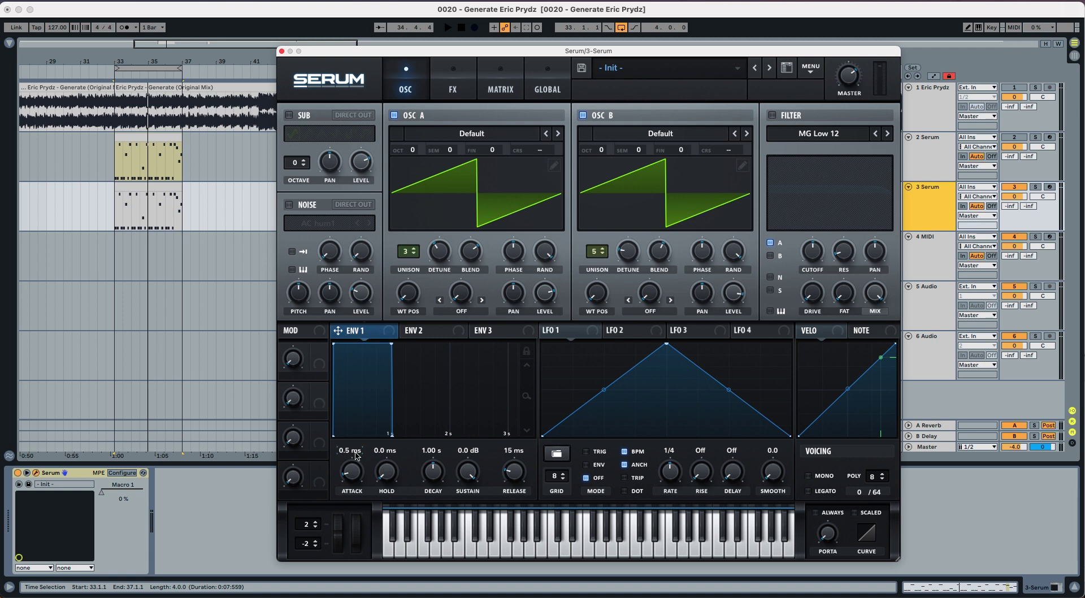
drag(351, 469, 355, 456)
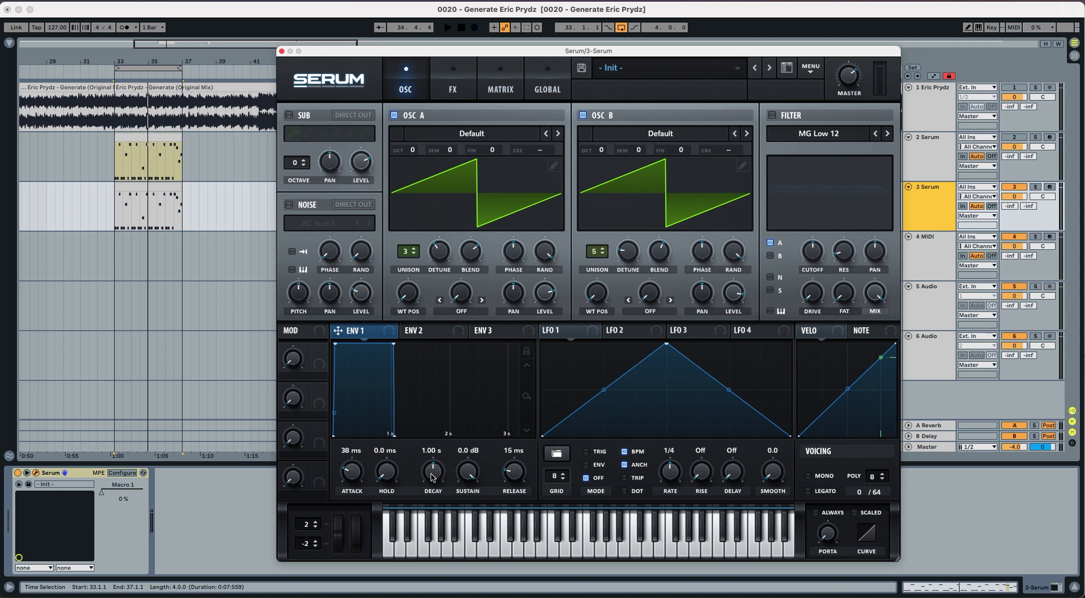
drag(432, 477, 431, 479)
key(space)
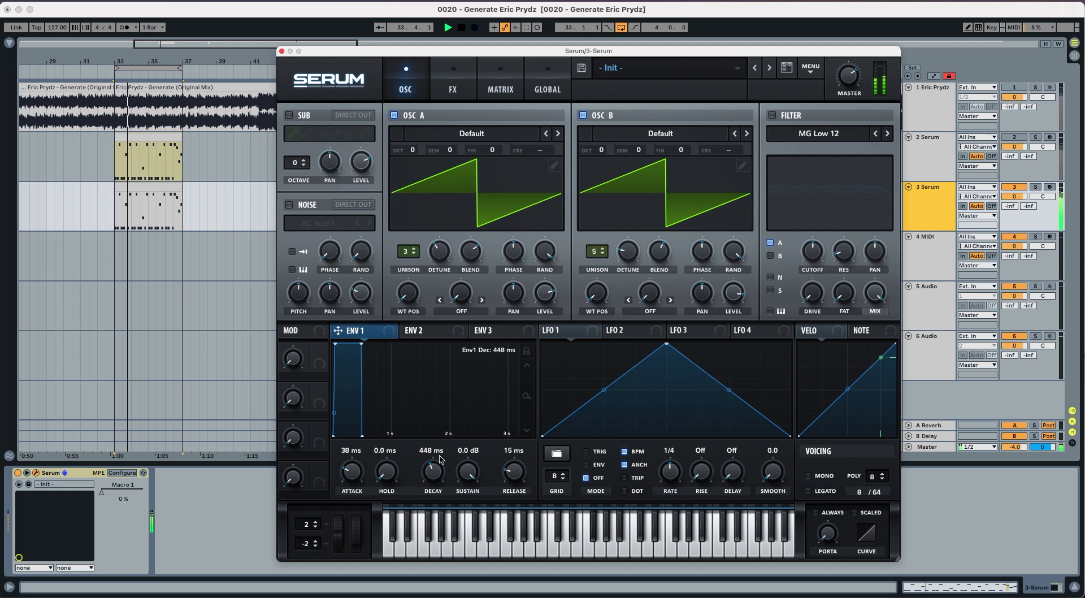
key(space)
Bring envelope 1's sustain down to -∞ dB and set its release to 39 ms, auditioning the loop.
drag(468, 475, 468, 531)
key(space)
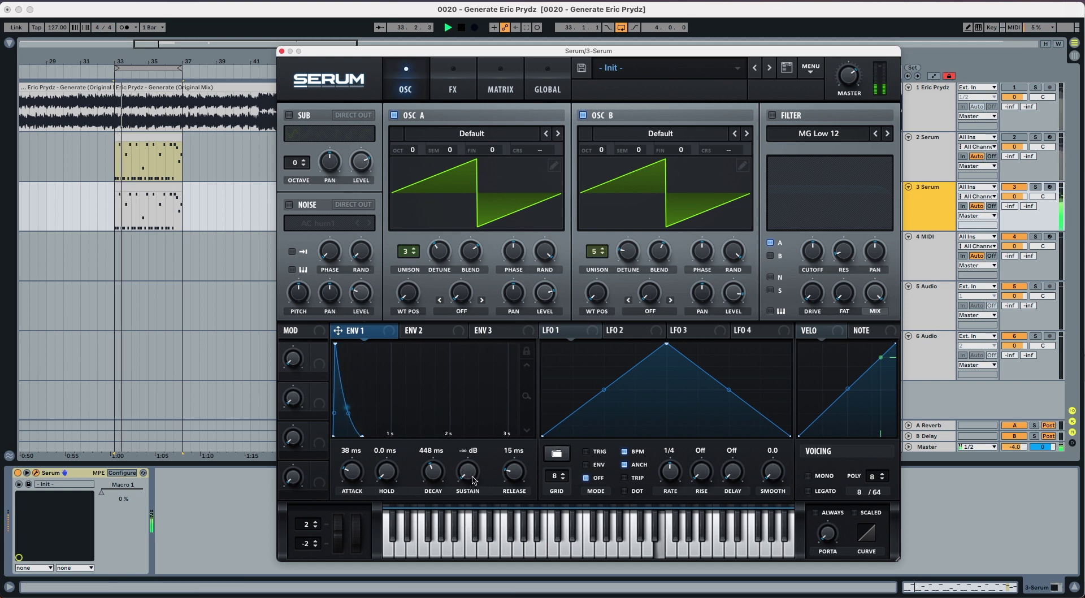
key(space)
drag(511, 483, 508, 474)
key(space)
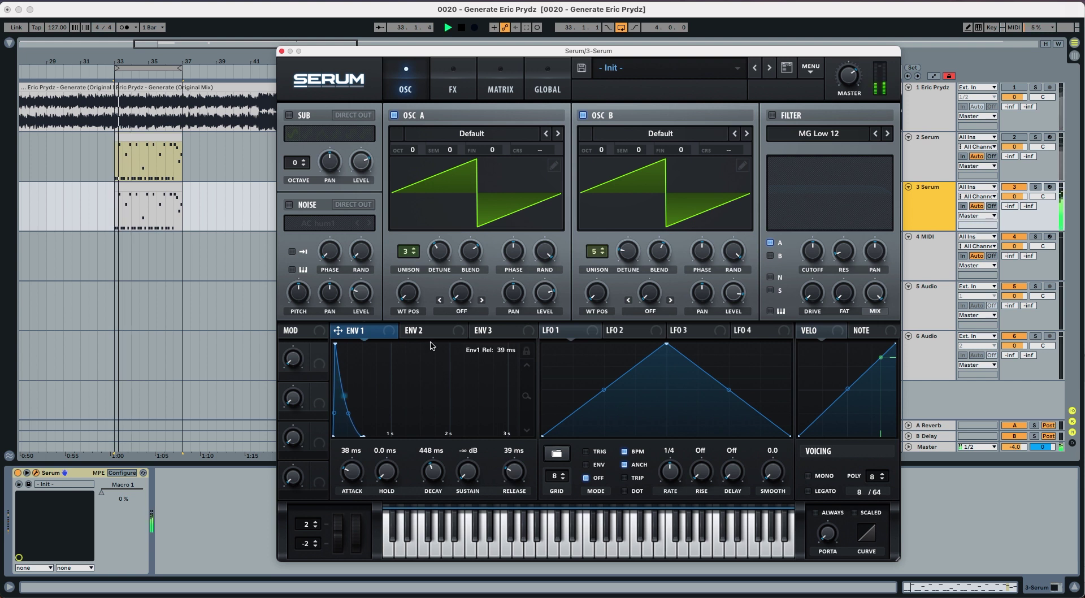
key(space)
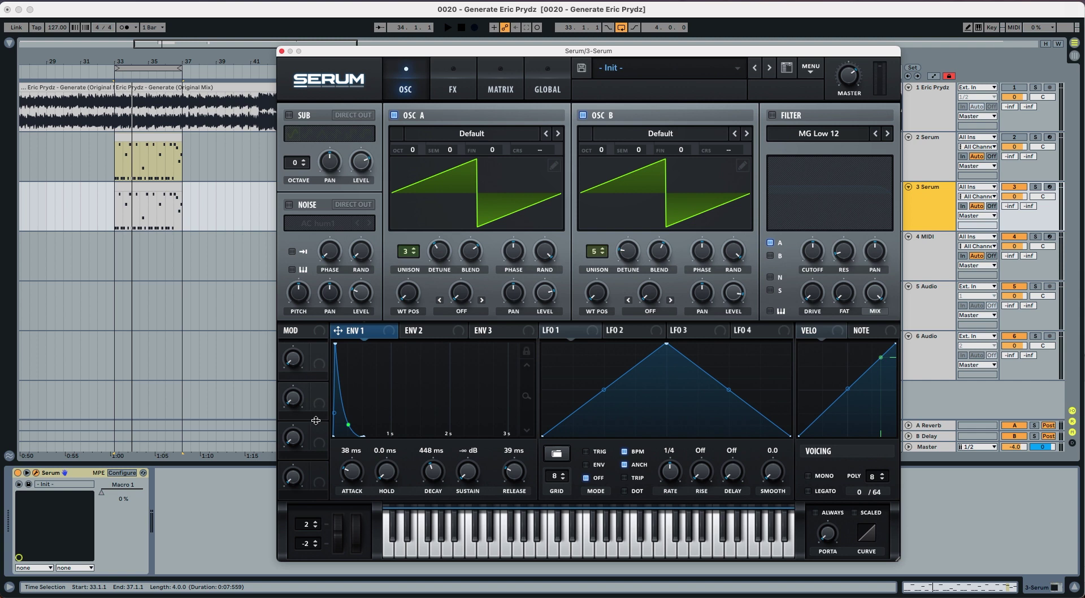
key(space)
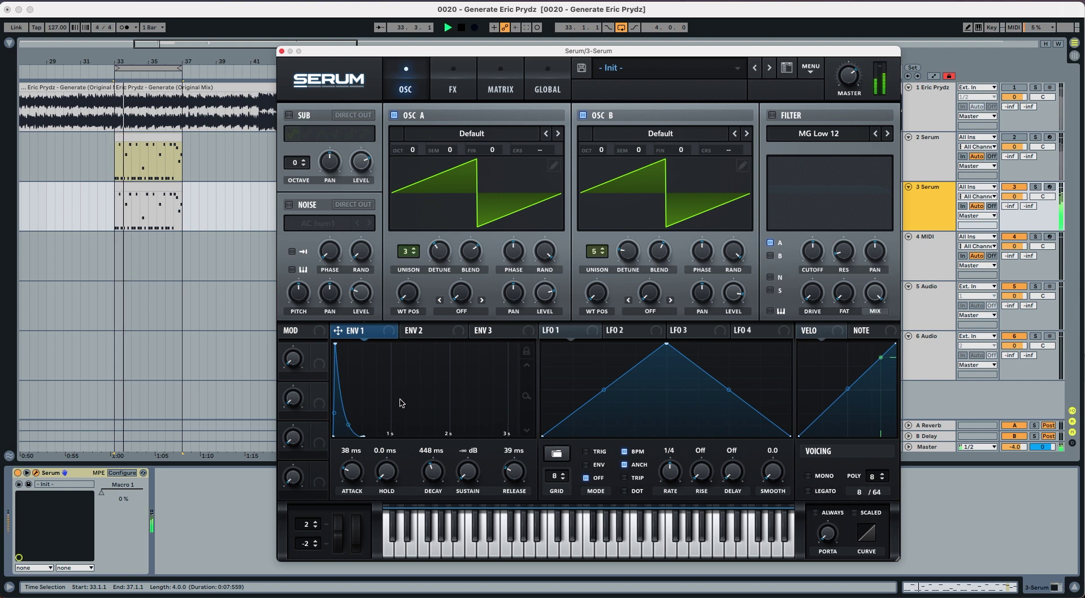
key(space)
Set envelope 2 to 39 ms attack, 347 ms decay, 0% sustain and 4.6 ms release, and audition the loop.
click(422, 330)
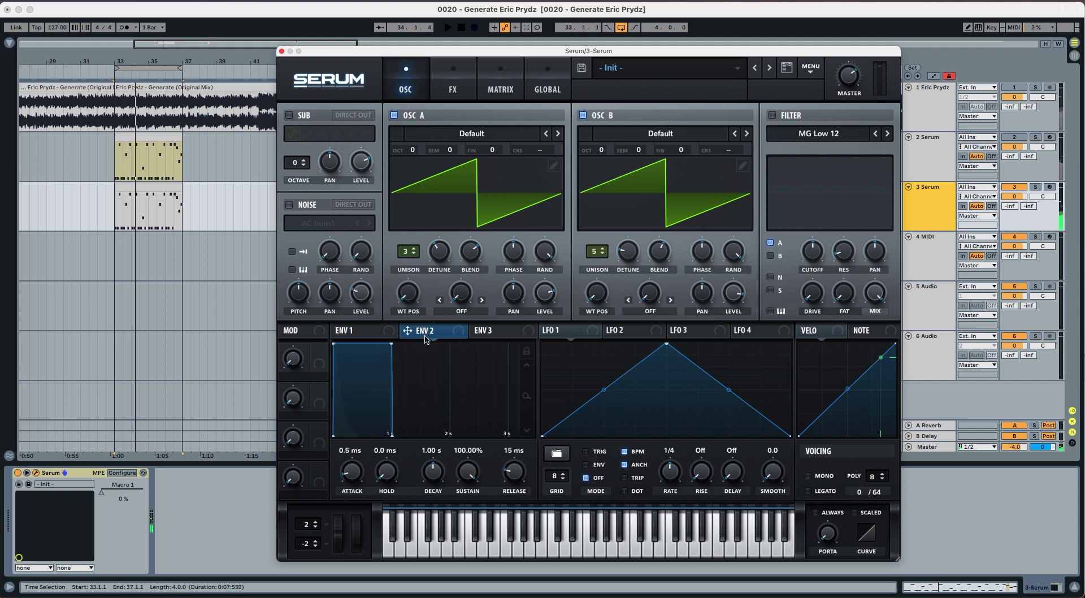
drag(358, 477, 360, 457)
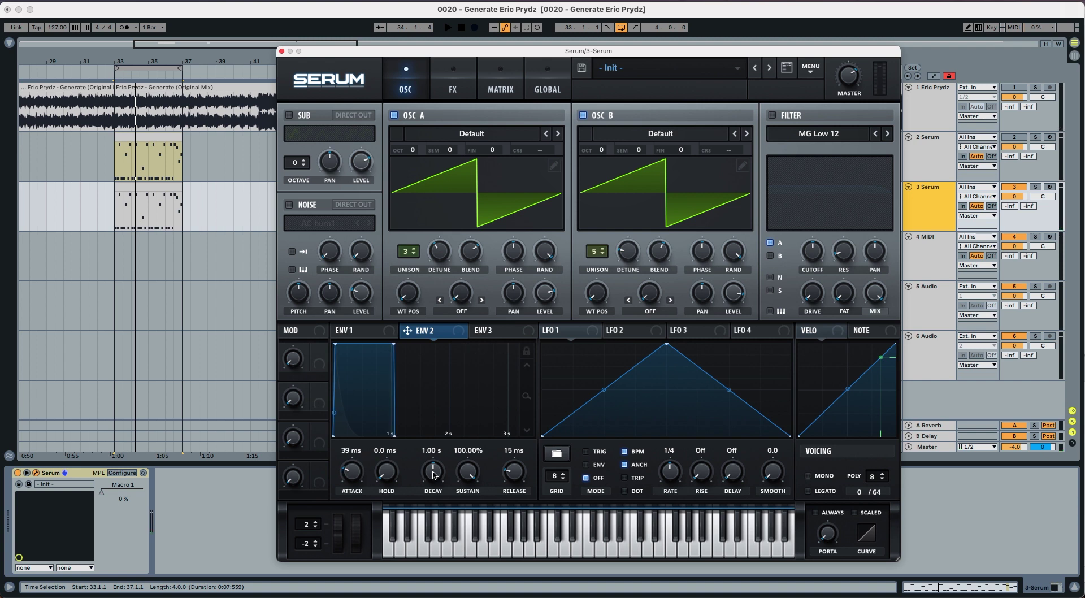
drag(433, 475, 506, 484)
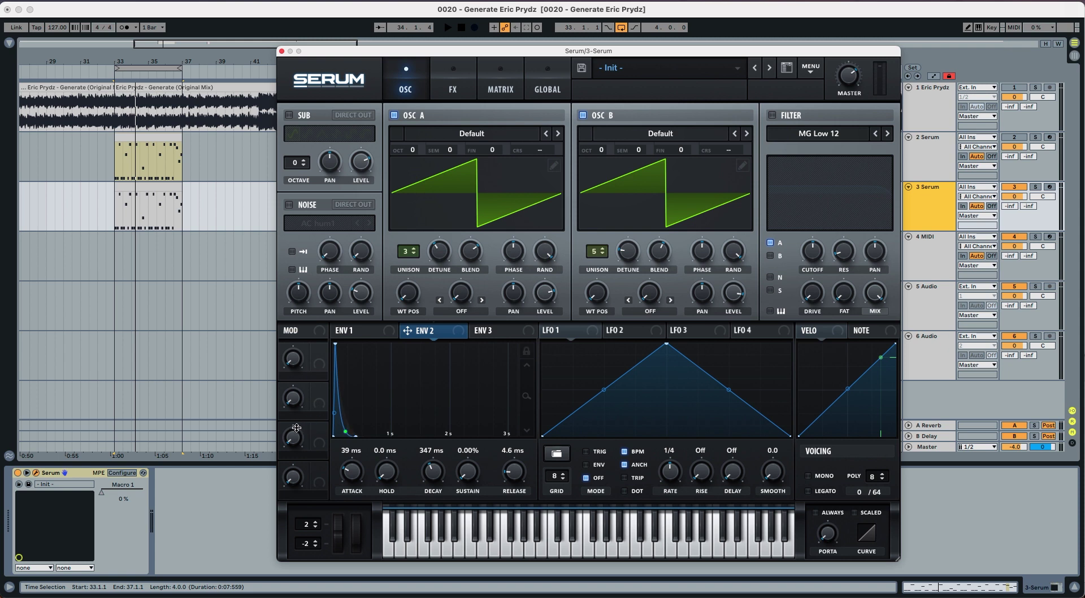
key(space)
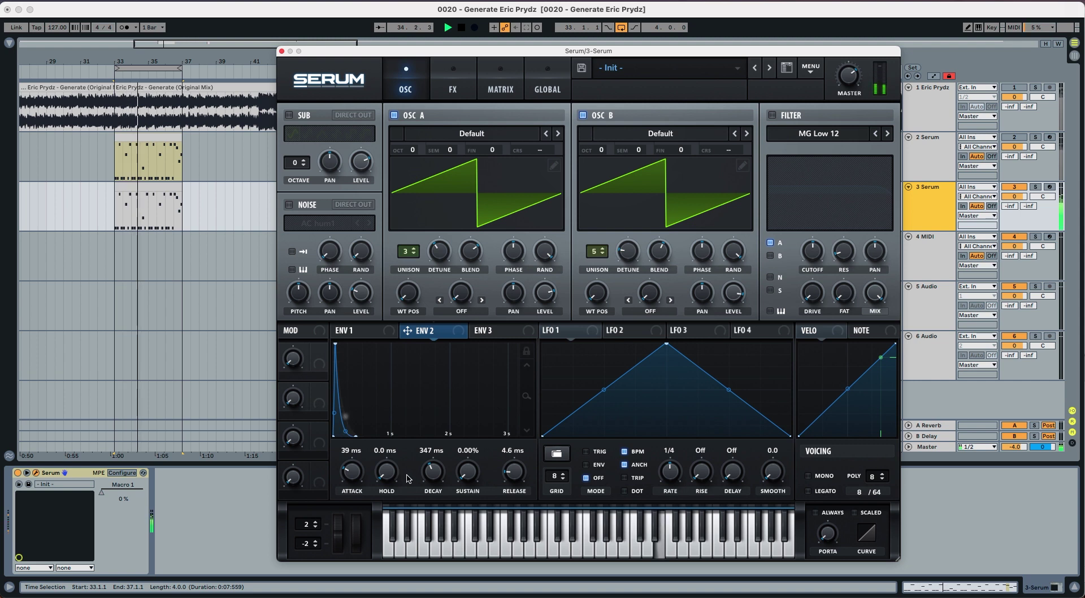
key(space)
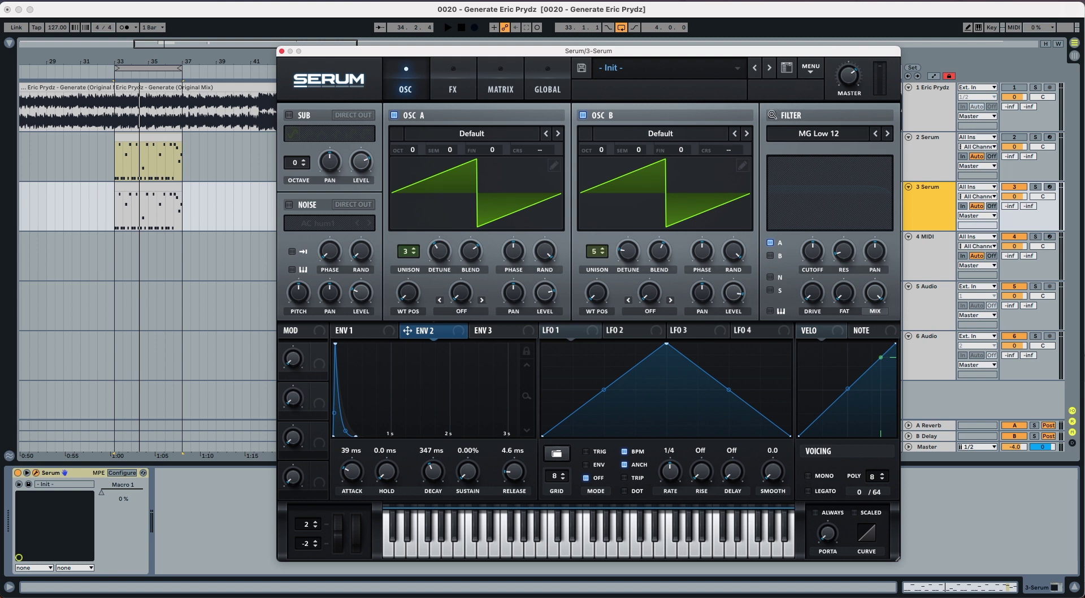
Enable the filter, route oscillators A and B through it, and choose the MG Low 6 type.
click(772, 114)
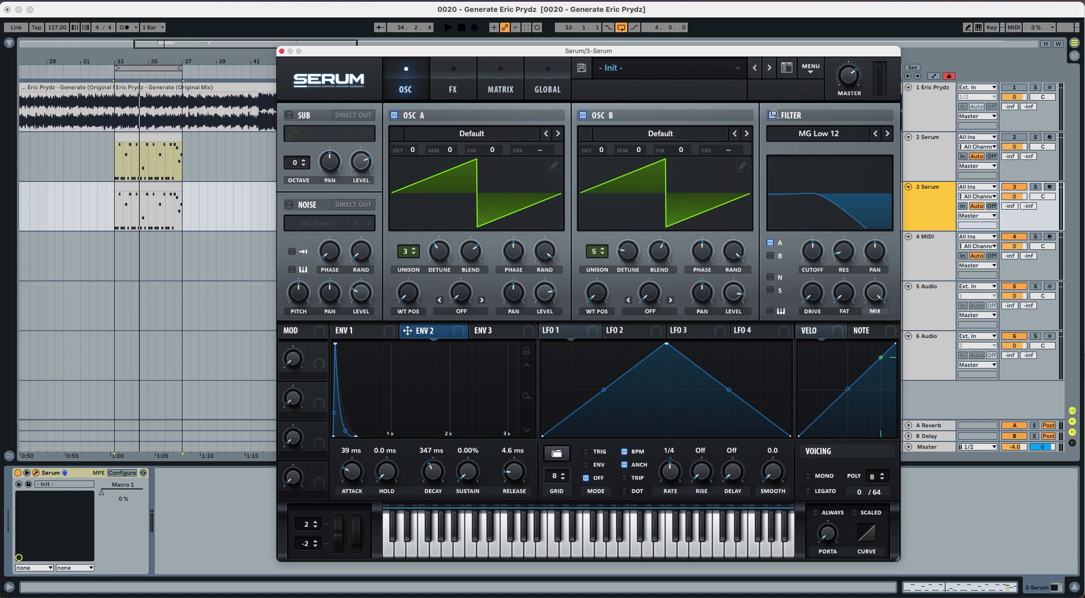
click(770, 243)
click(769, 256)
click(875, 134)
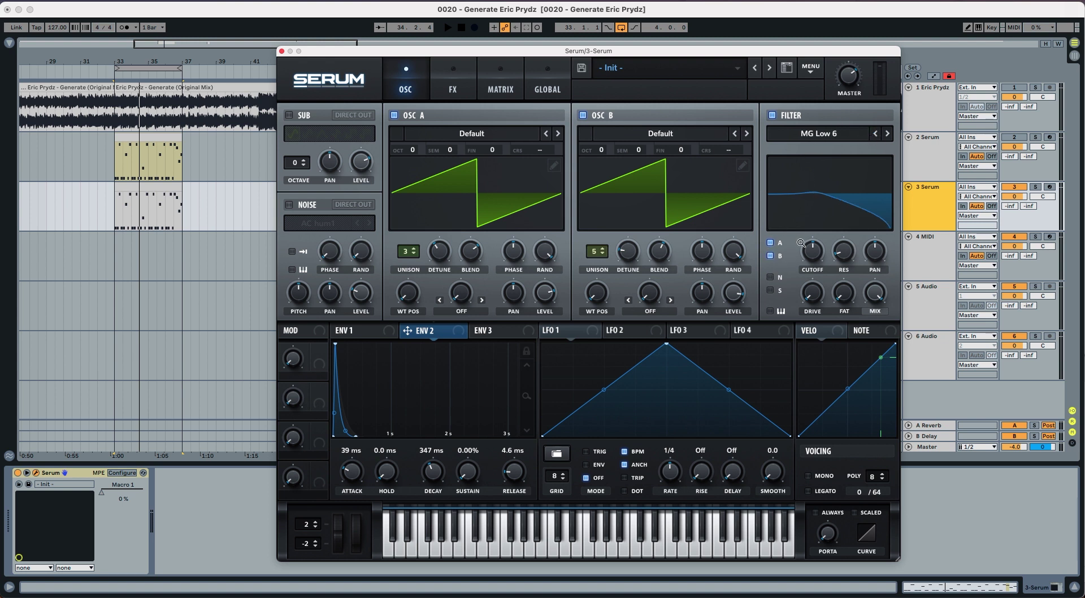
Adjust the filter's cutoff and resonance, raise its drive, and trim the synth's master volume.
drag(810, 250, 809, 248)
mouse_move(837, 257)
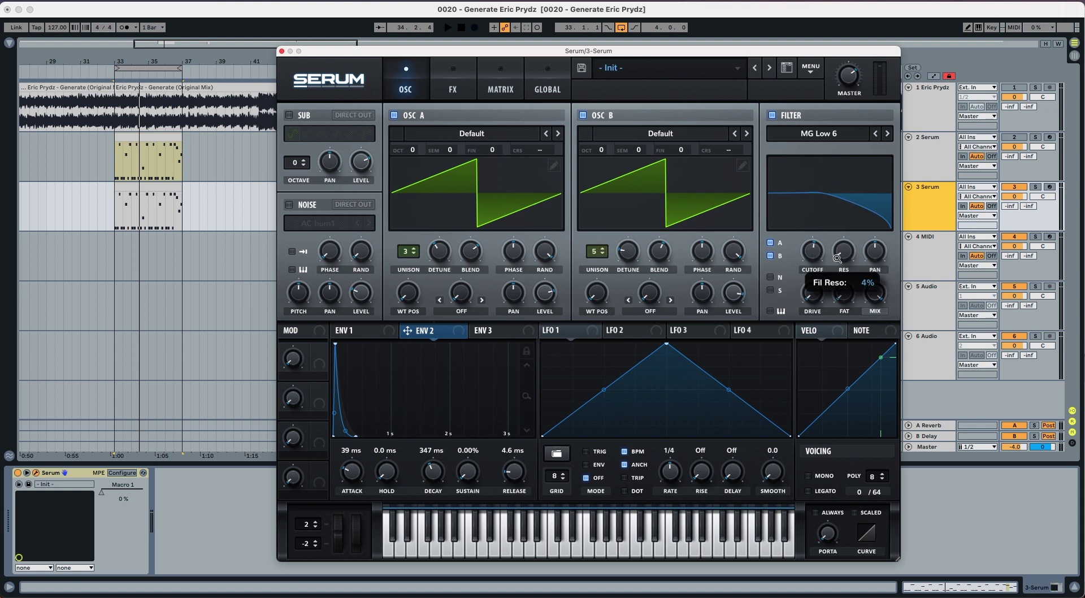
drag(814, 298, 814, 264)
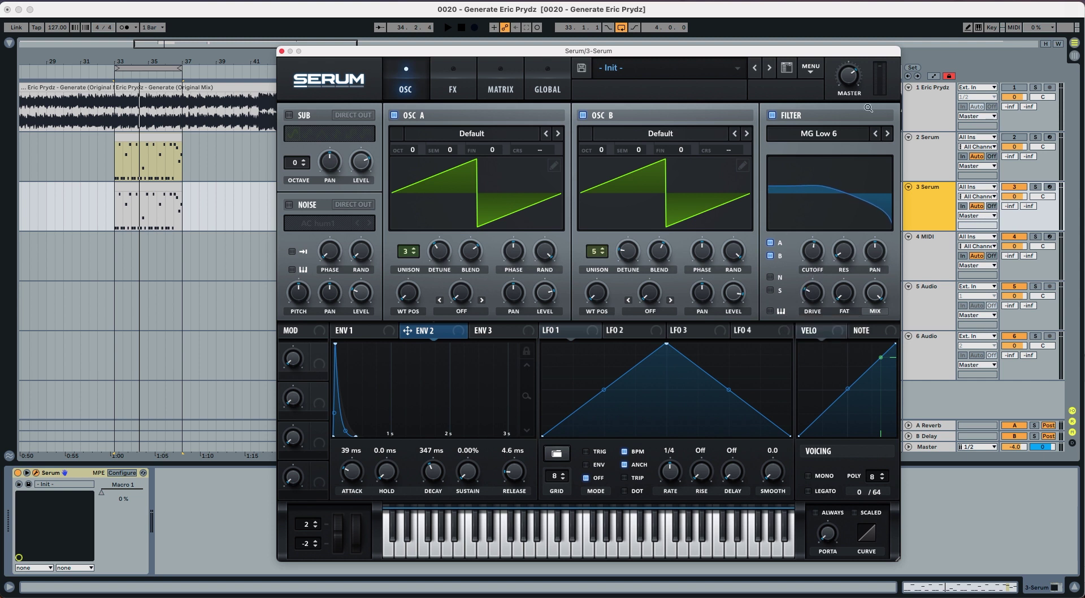
mouse_move(852, 88)
drag(852, 88, 850, 101)
Assign envelope 2 to modulate the filter cutoff while auditioning the loop.
key(space)
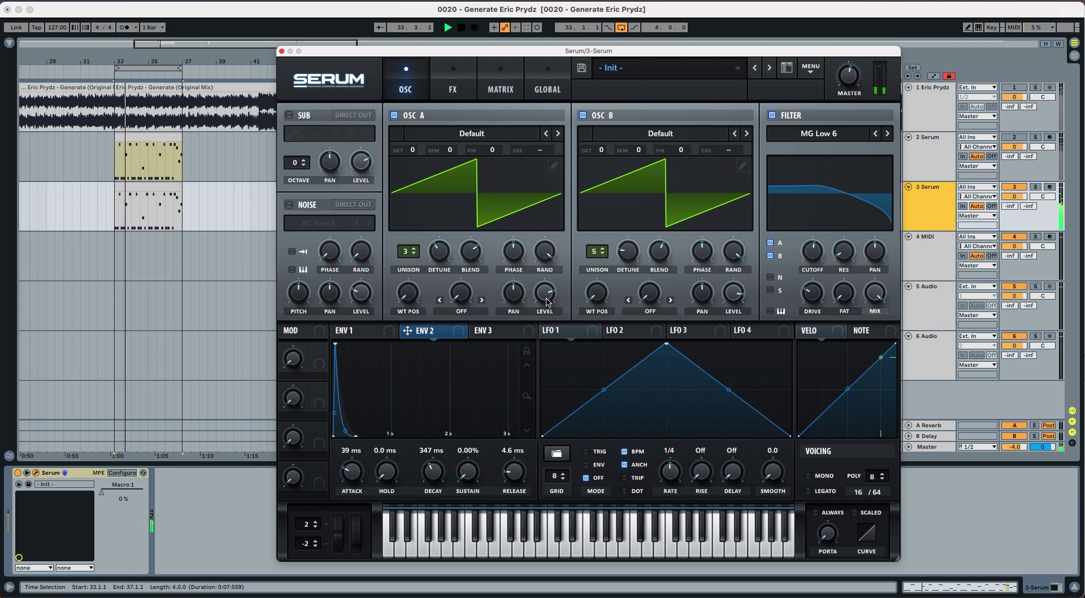
drag(412, 339, 805, 224)
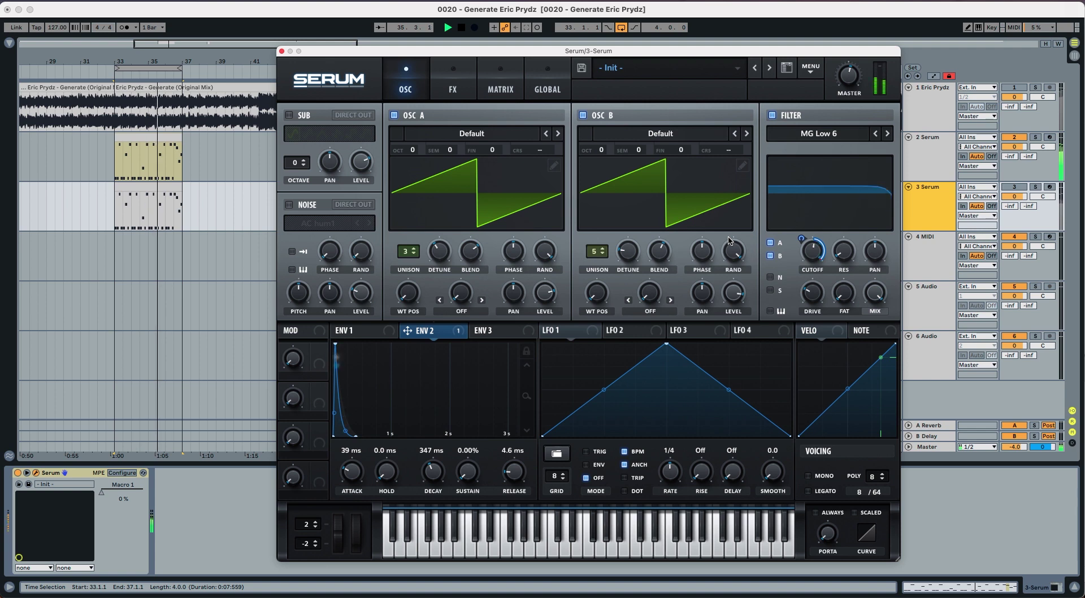
key(space)
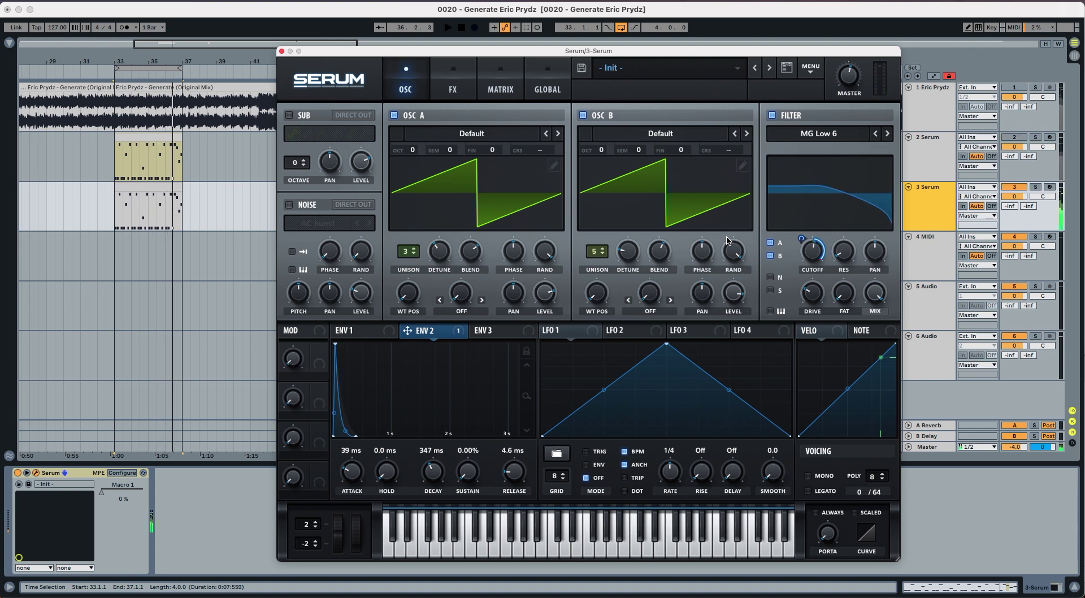
Enable the Hyper/Dimension effect, turn the Hyper mix down, and adjust the Dimension size and mix.
click(451, 87)
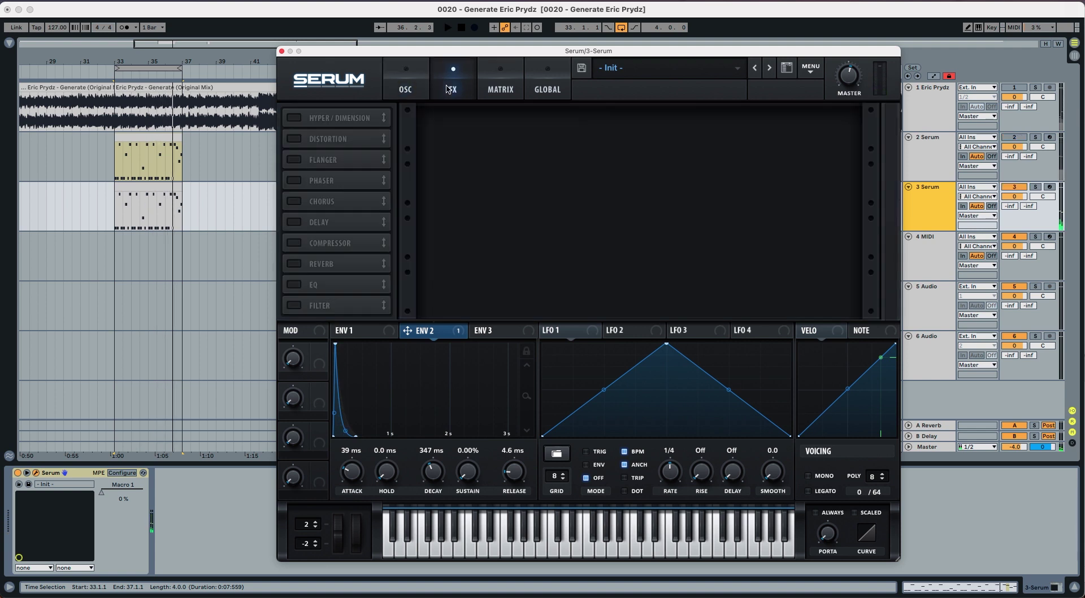
click(292, 119)
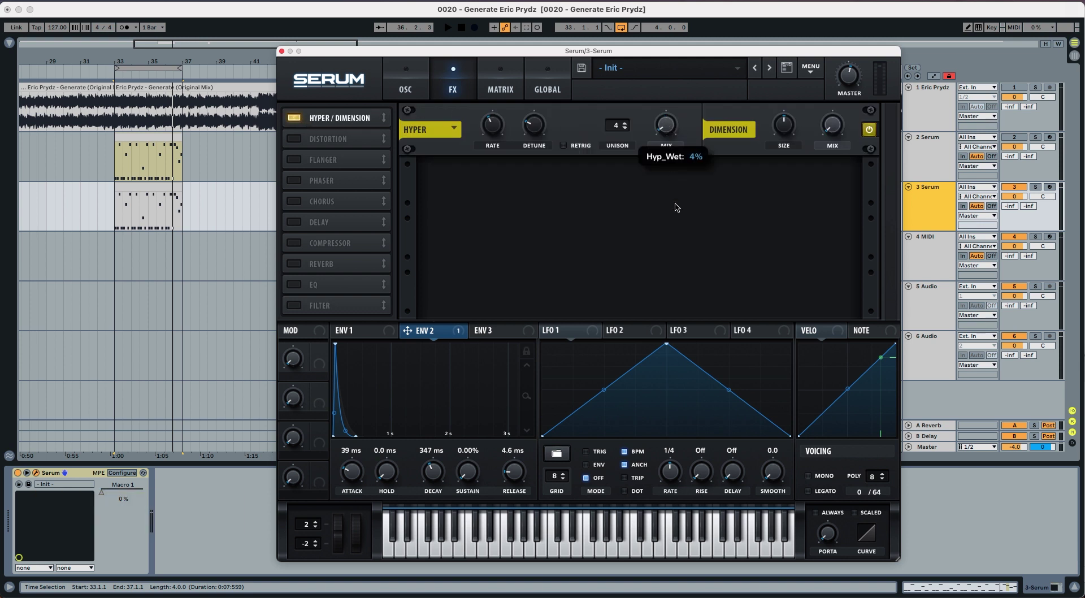
drag(832, 138, 846, 116)
Audition the loop with the Hyper/Dimension effect bypassed and enabled to compare the sound.
key(space)
key(space)
click(868, 130)
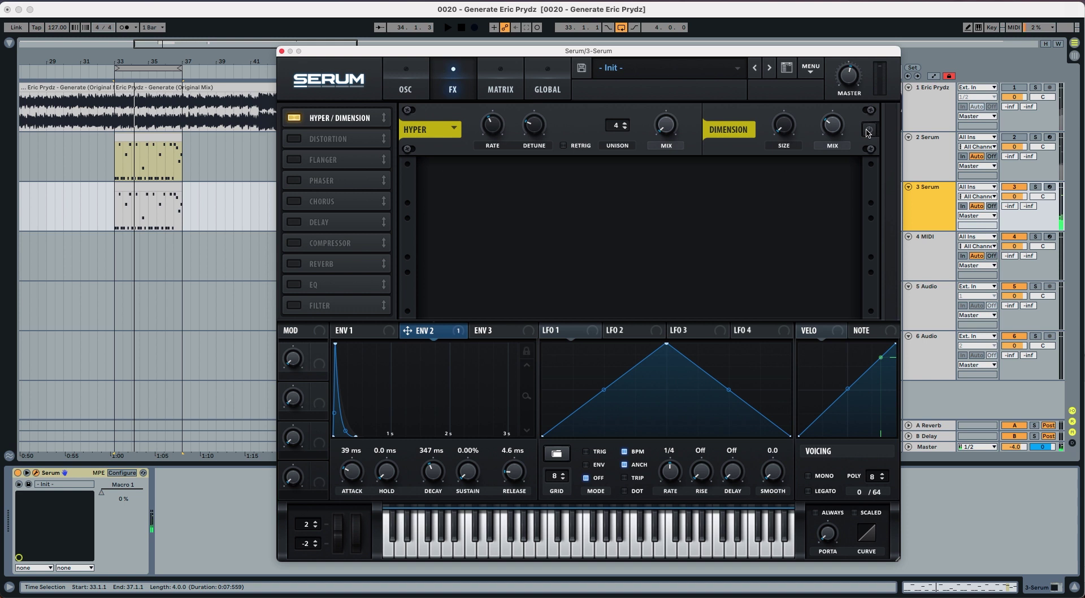
click(869, 130)
key(space)
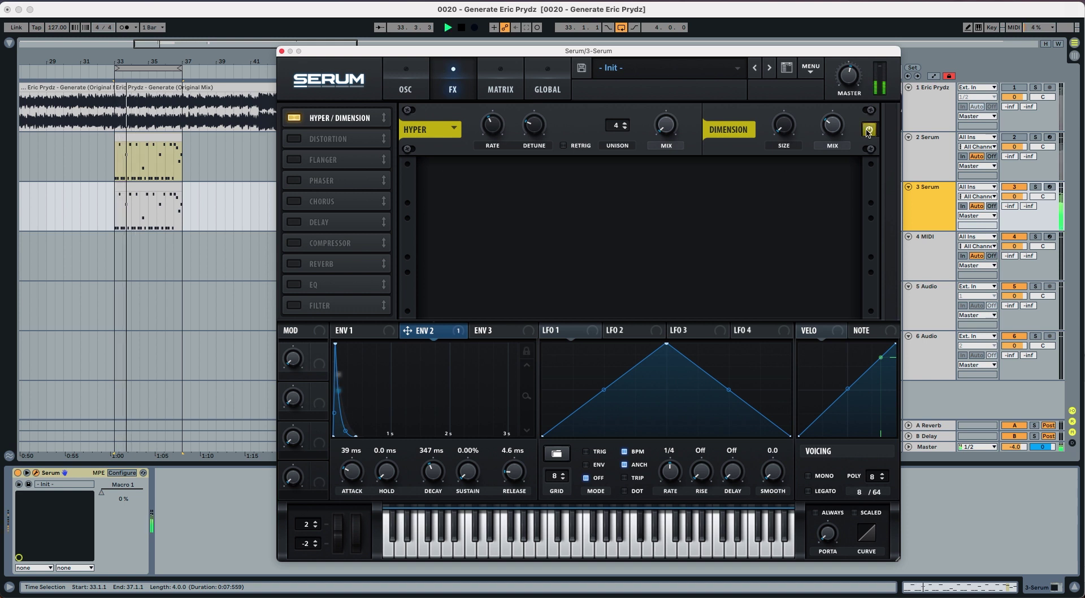
Enable the Distortion effect, set its type to HardClip, raise the drive, and audition the loop.
click(295, 138)
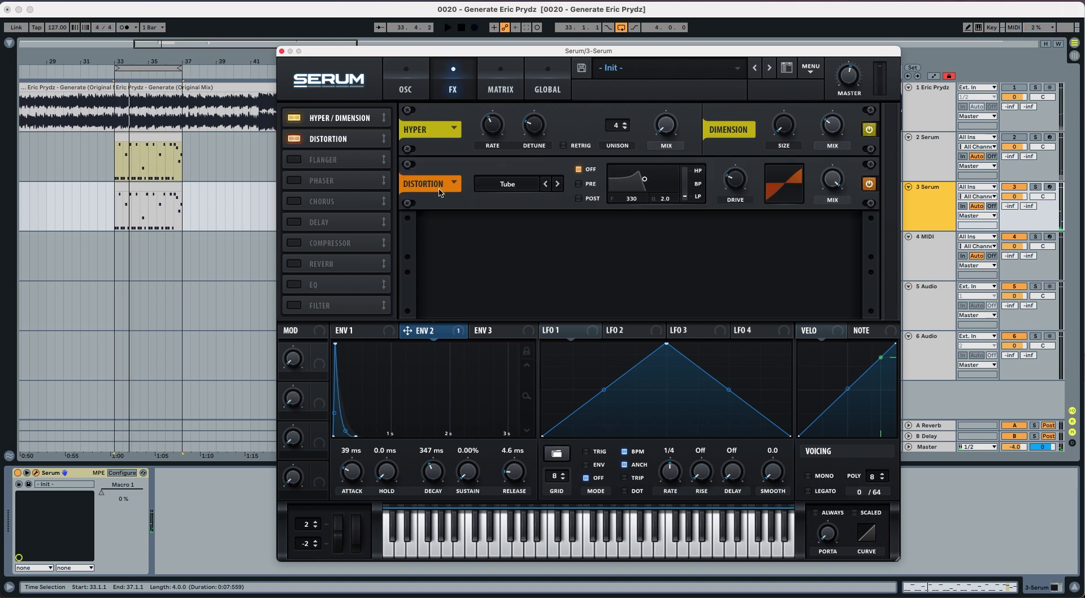
click(557, 186)
click(557, 185)
drag(731, 187, 736, 162)
key(space)
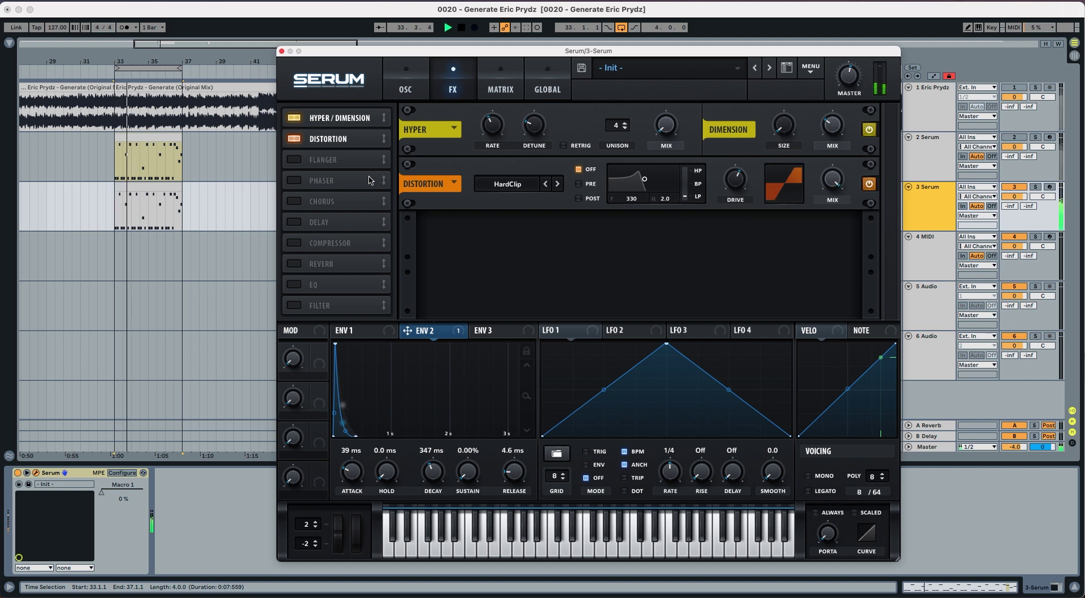
Enable the Filter effect, place it directly after Distortion, and adjust its cutoff, resonance and drive.
click(293, 306)
drag(319, 305, 334, 158)
drag(602, 237, 608, 228)
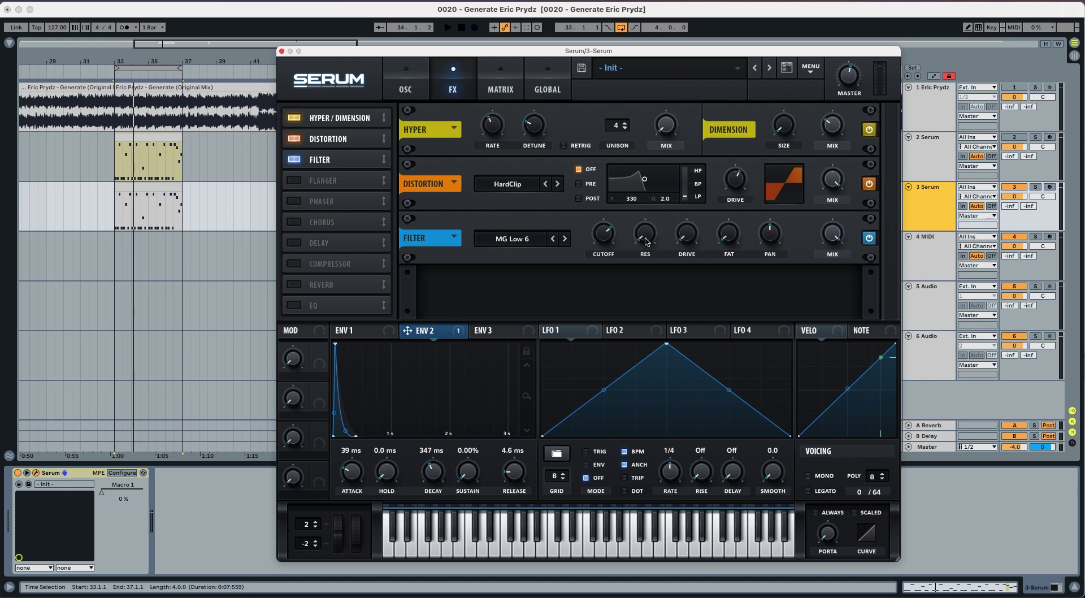
mouse_move(648, 242)
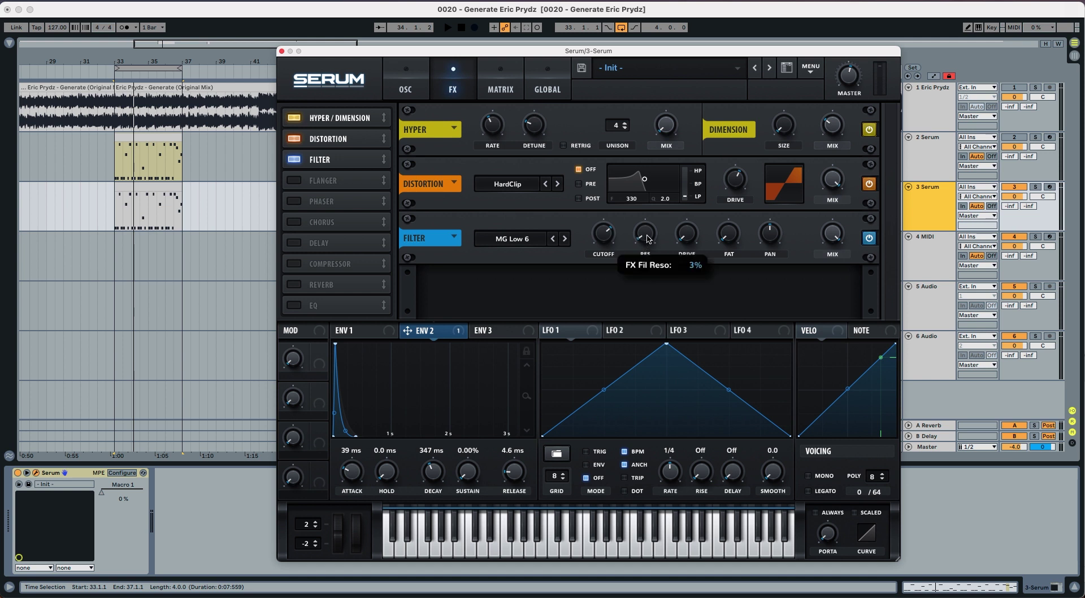
drag(690, 238, 690, 231)
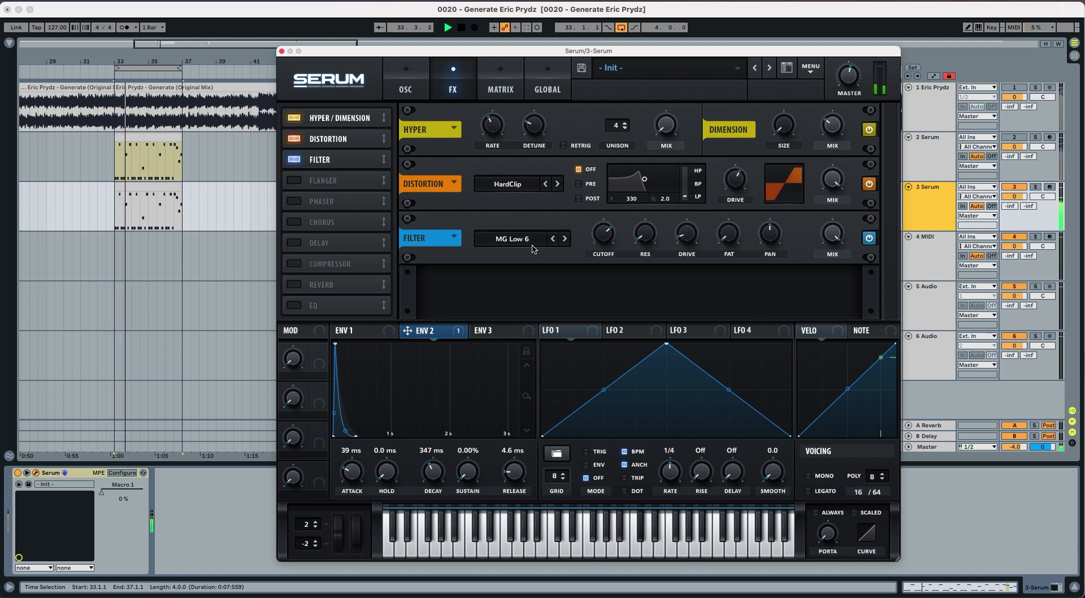
Assign envelope 2 to modulate the Filter effect's cutoff while auditioning the loop.
drag(454, 336, 596, 213)
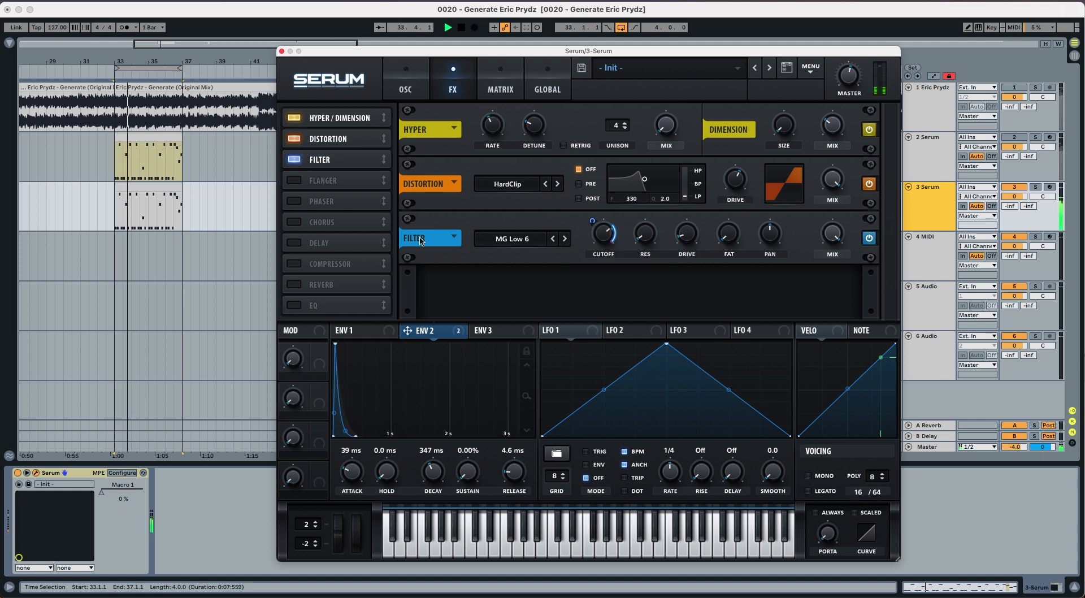
key(space)
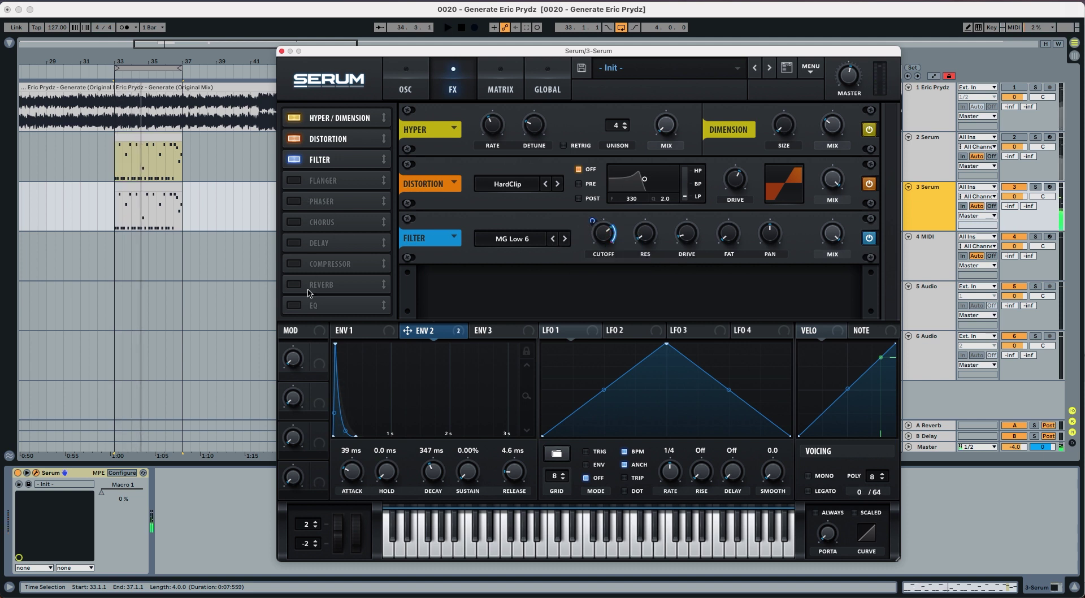
Enable the EQ effect, place it directly after the Filter effect, and switch both bands to the peak shape.
click(300, 306)
drag(301, 306, 332, 180)
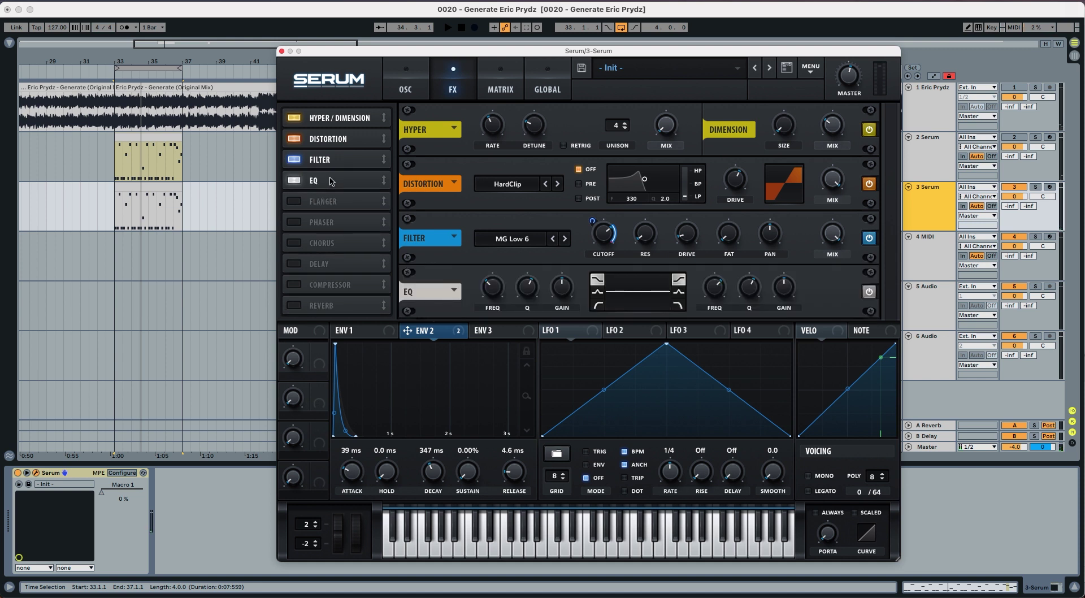
click(596, 291)
click(681, 291)
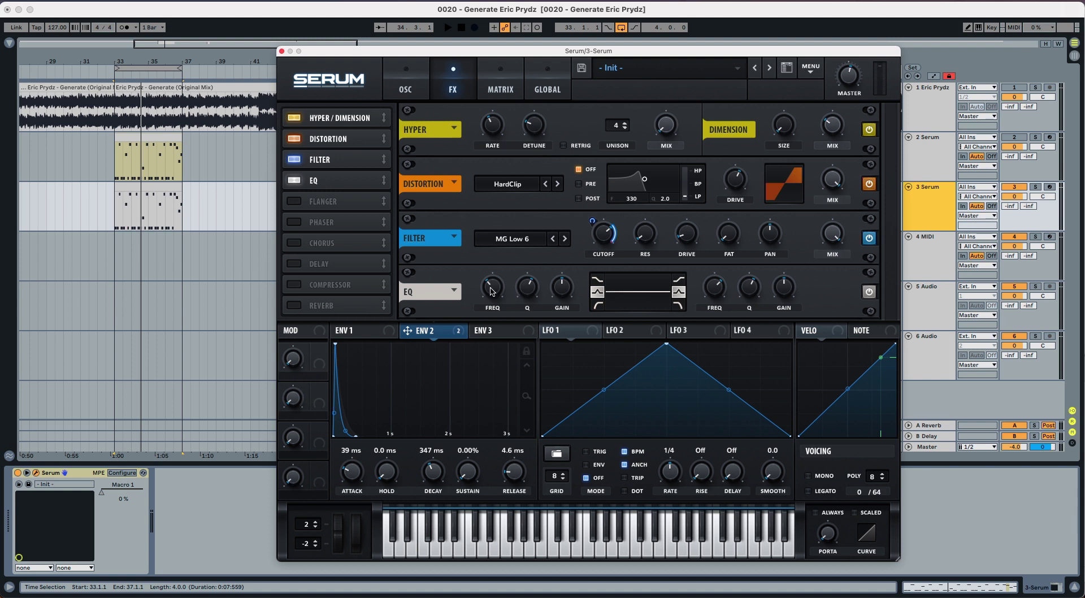
Raise the frequencies of both EQ bands, lower the low band's Q, and slightly boost its gain.
drag(491, 291, 495, 275)
drag(709, 289, 717, 270)
drag(531, 287, 531, 293)
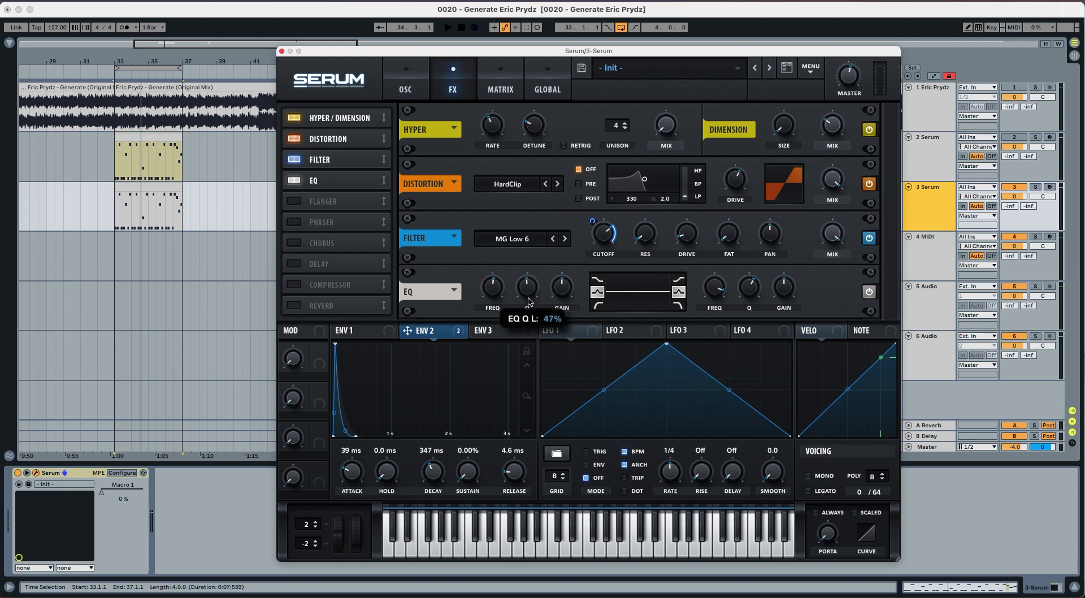
drag(530, 305, 530, 306)
drag(559, 294, 563, 284)
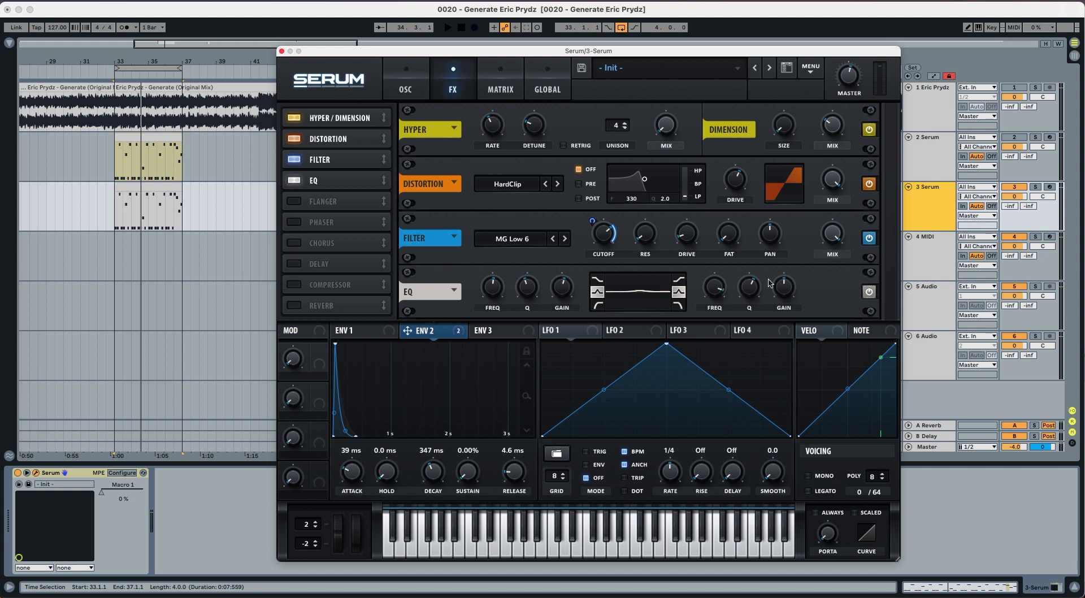
Lower the high EQ band's Q and boost its gain to about 10.7 dB.
drag(754, 287, 754, 290)
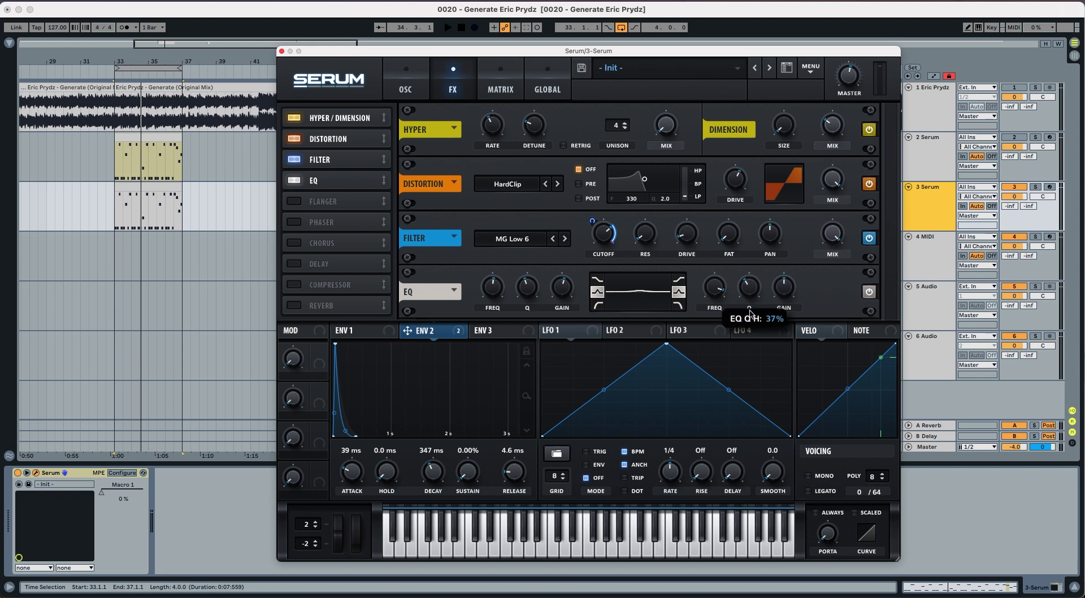
drag(773, 308, 775, 304)
drag(783, 295, 786, 271)
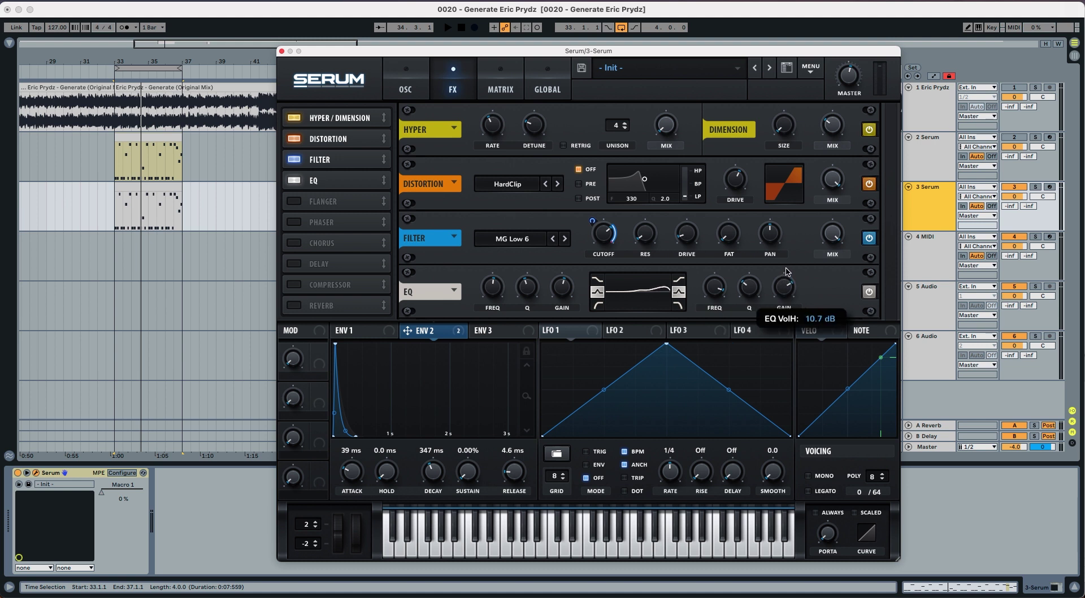
Trim the synth's master volume to about 48% (-19.0 dB) and audition the loop.
mouse_move(850, 80)
drag(849, 80, 852, 78)
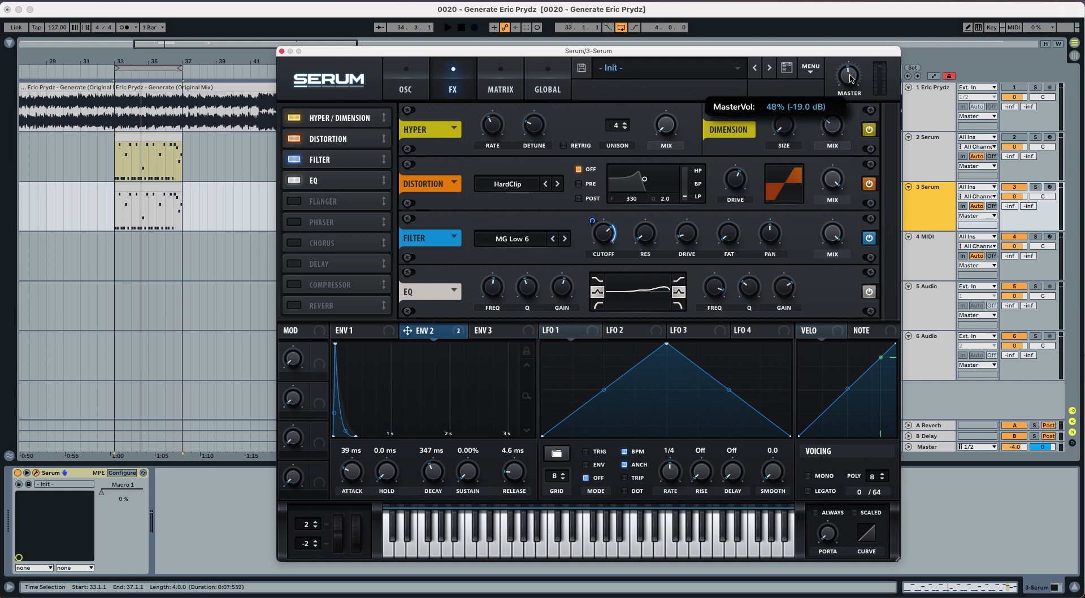
key(space)
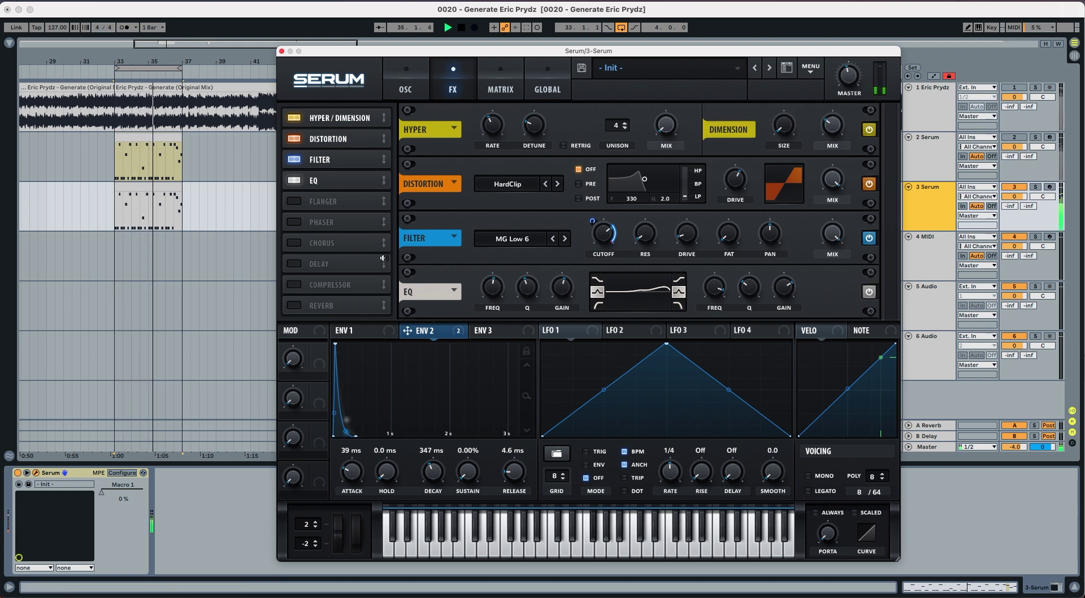
key(space)
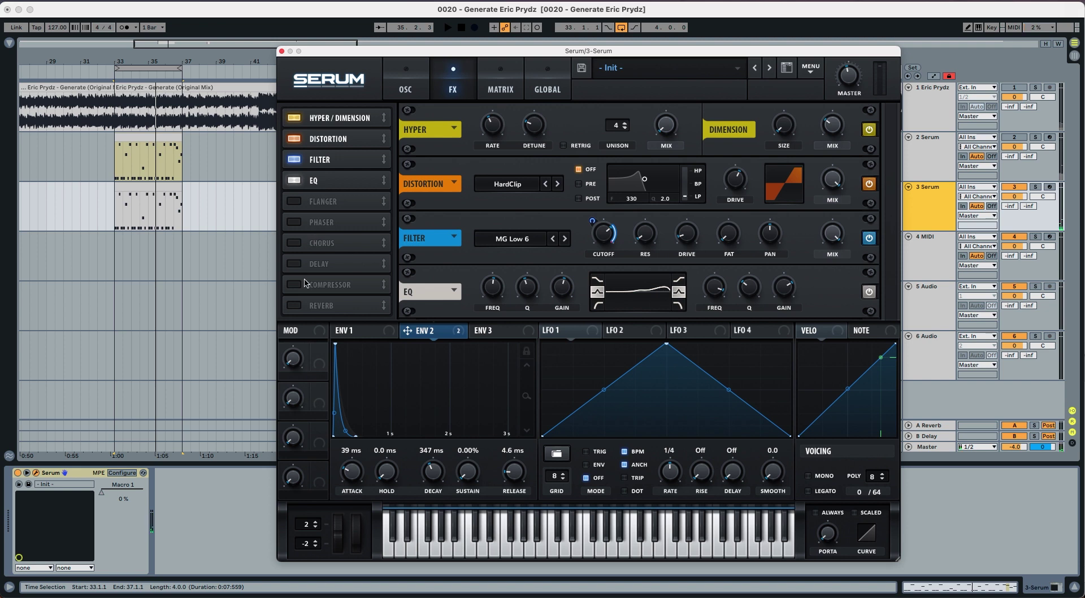
Enable the Reverb effect, place it directly after EQ, and raise its low cut and mix.
click(309, 306)
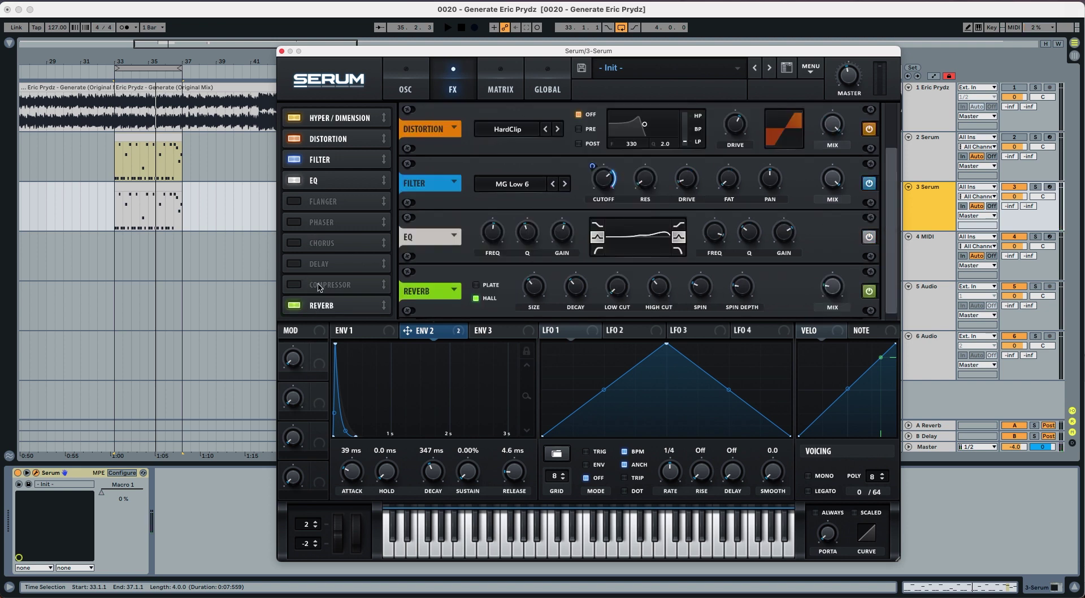
drag(309, 305, 323, 201)
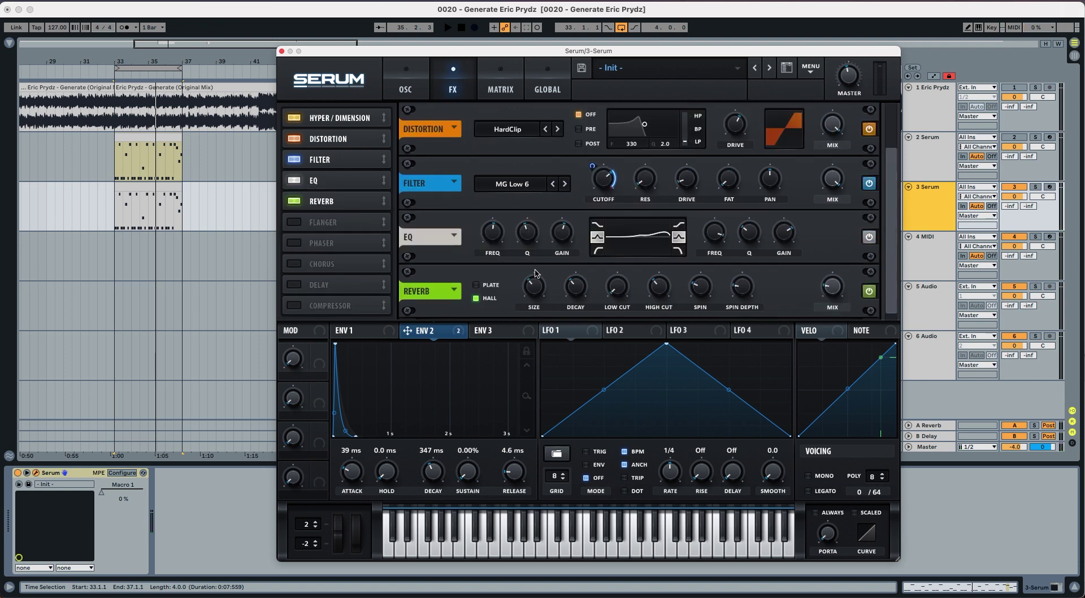
mouse_move(573, 288)
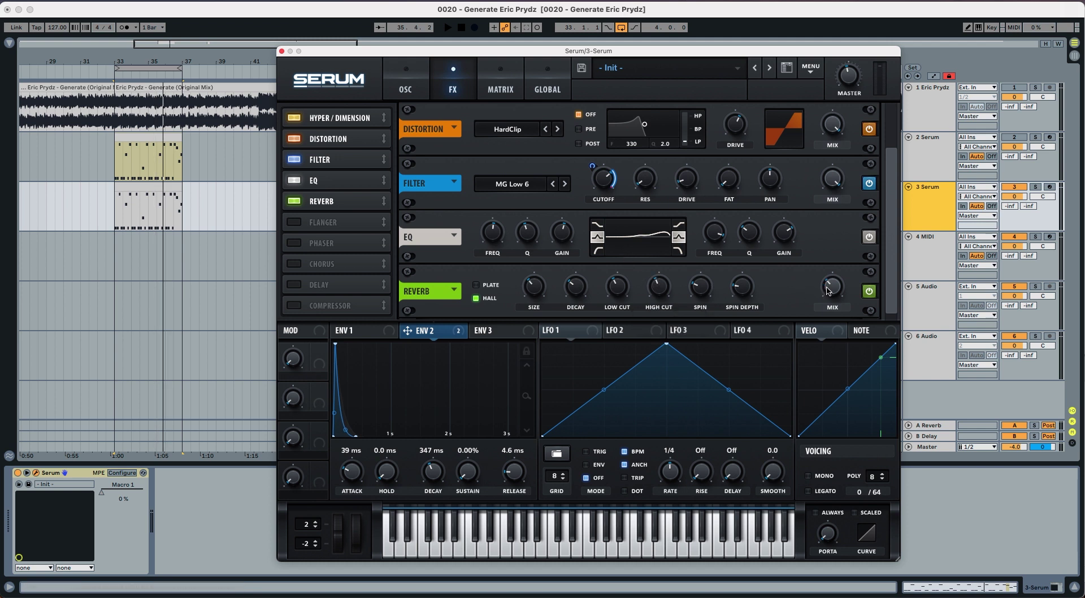
key(space)
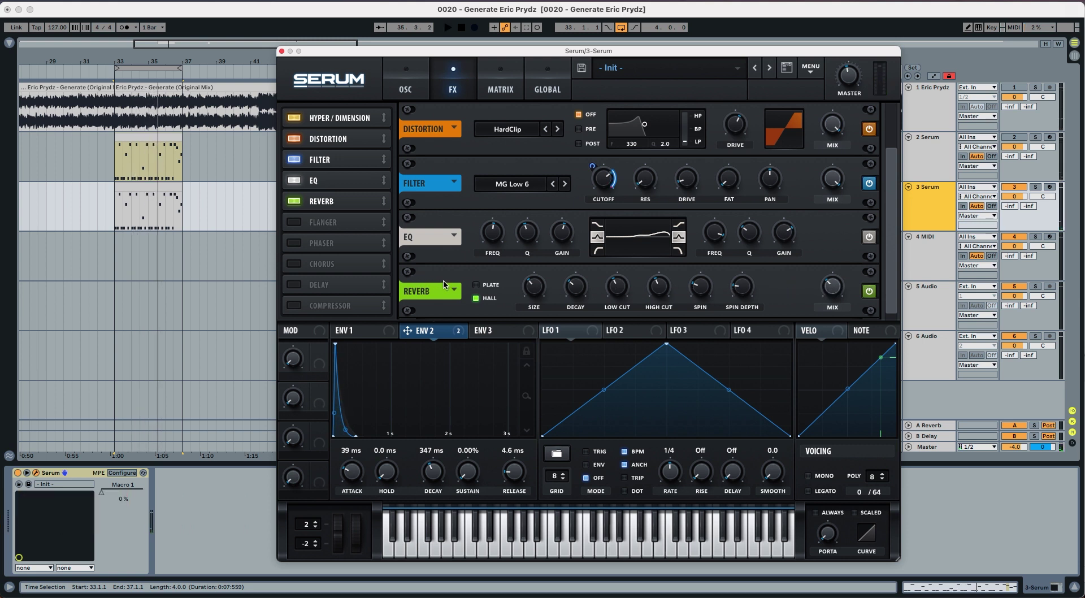
Audition the finished patch and compare it with the soloed Eric Prydz reference track.
key(space)
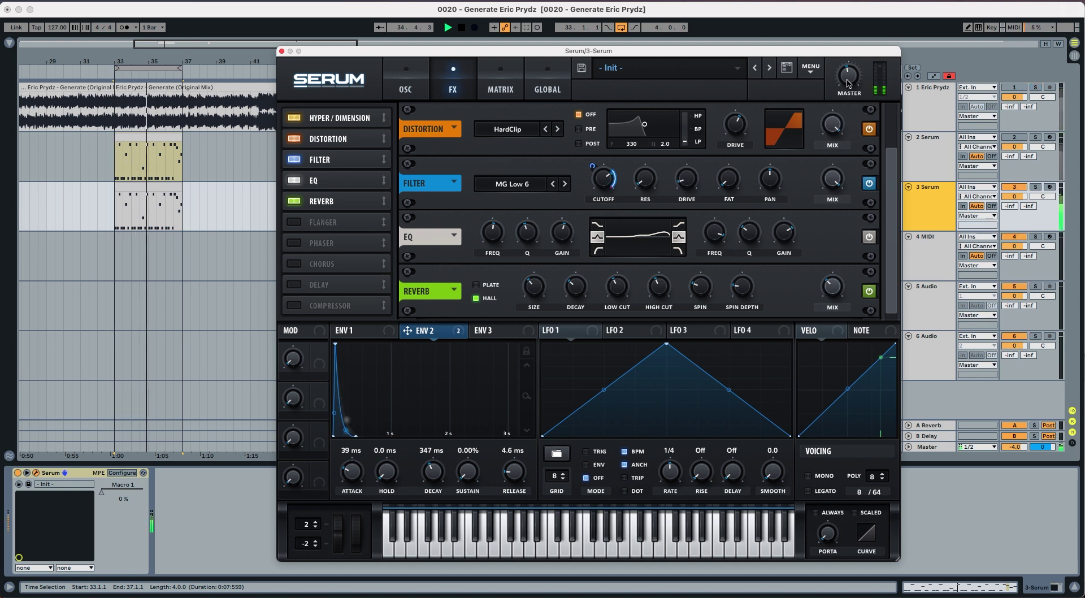
mouse_move(849, 82)
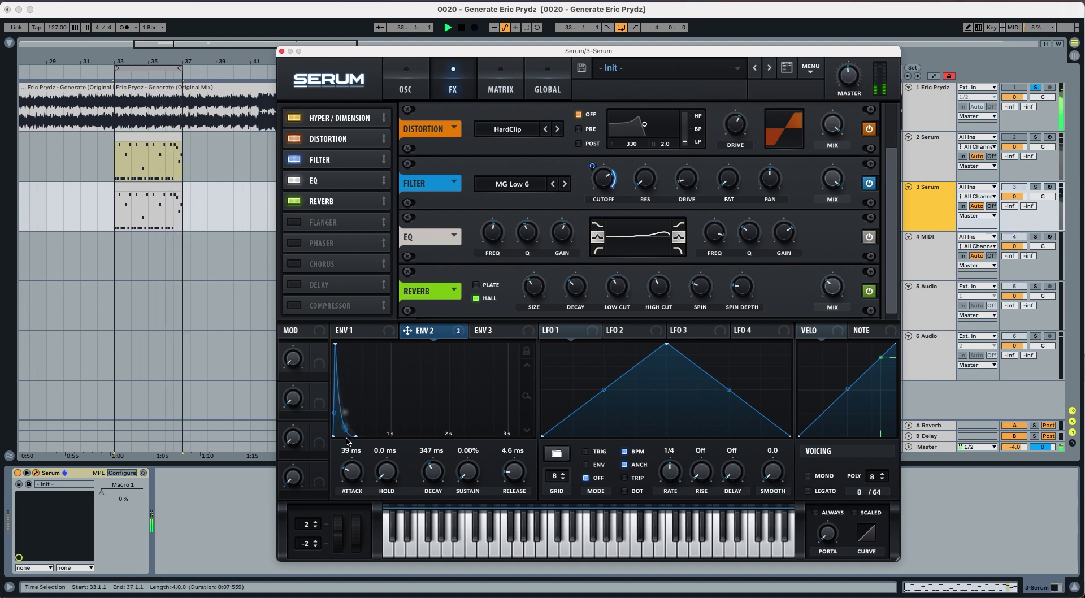
key(space)
key(space)
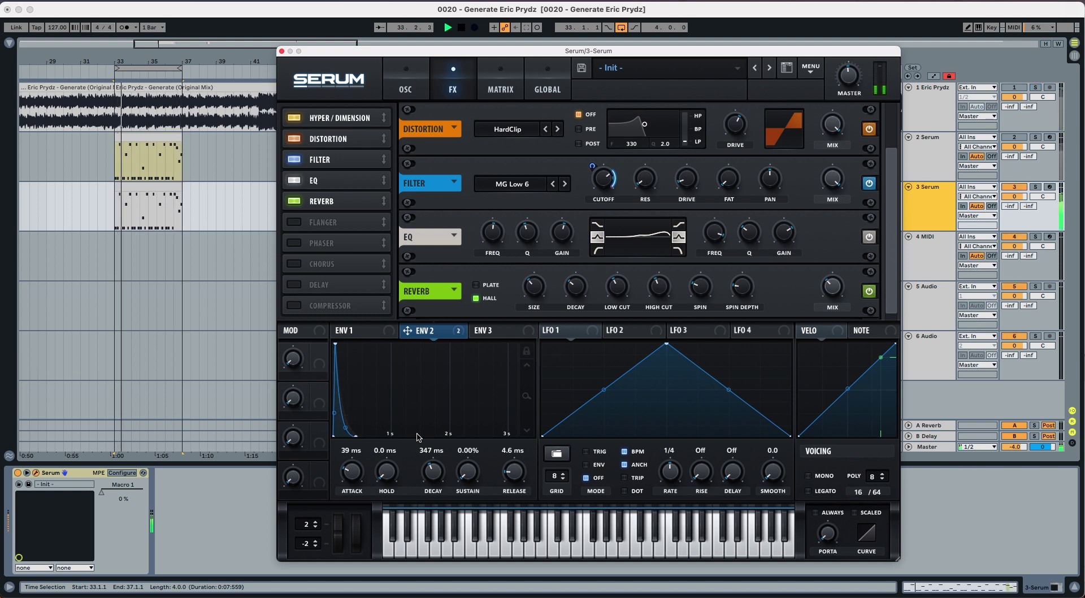
key(space)
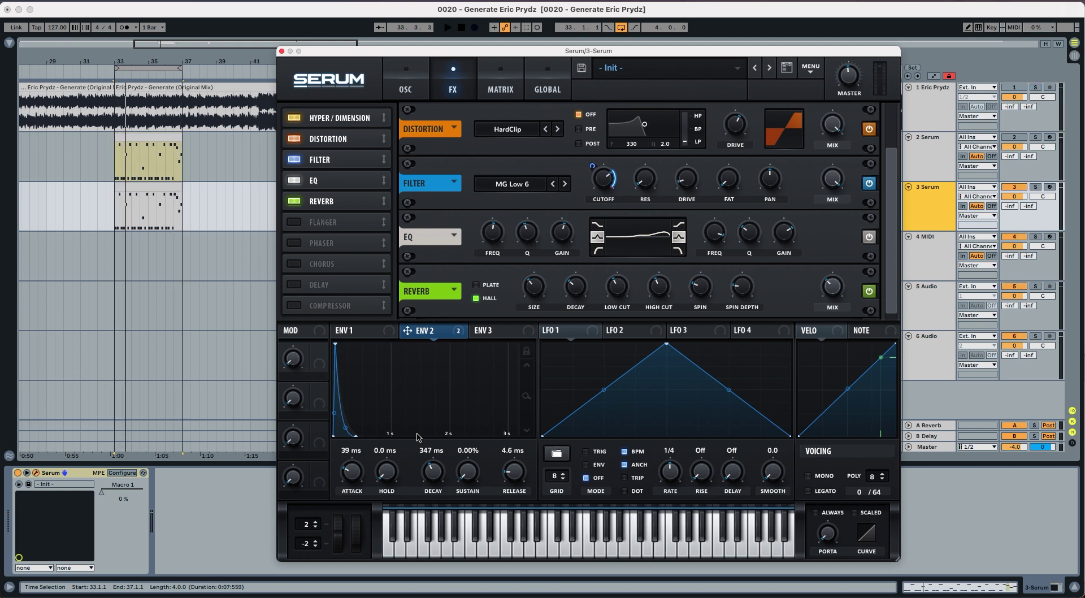